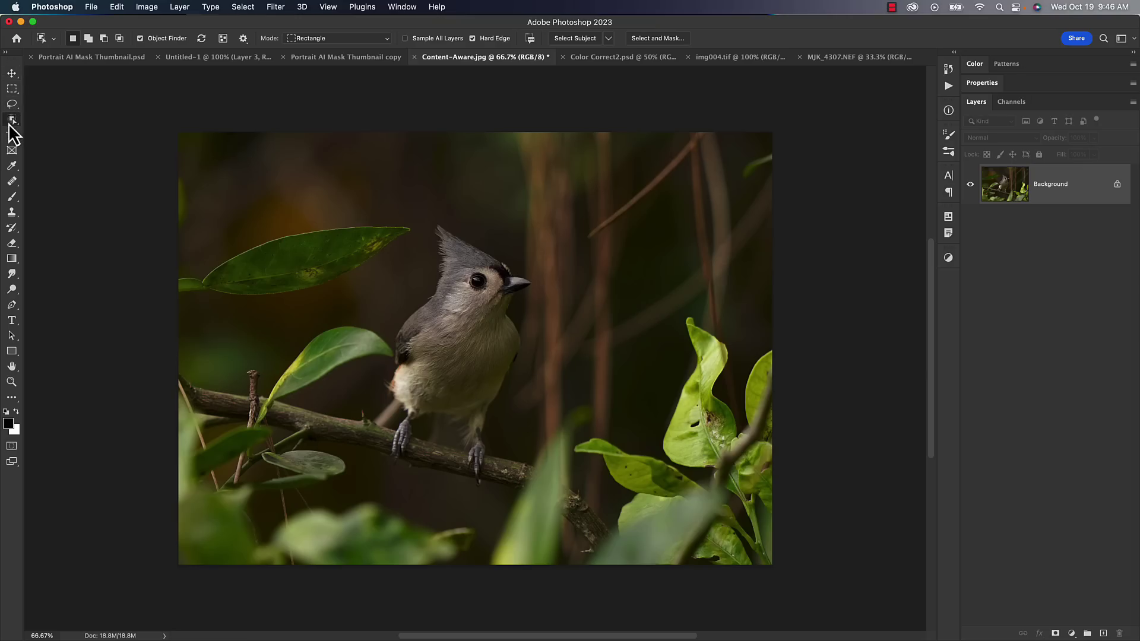
- Activate the Object Selection tool with its selection mode set to Rectangle
right_click(11, 122)
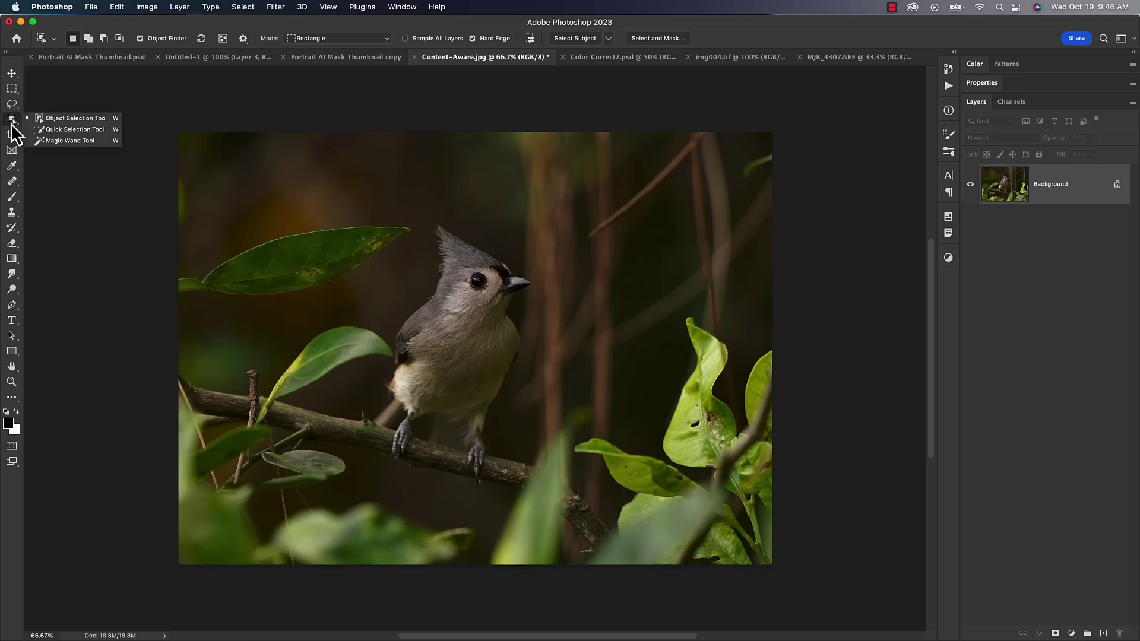
left_click(77, 120)
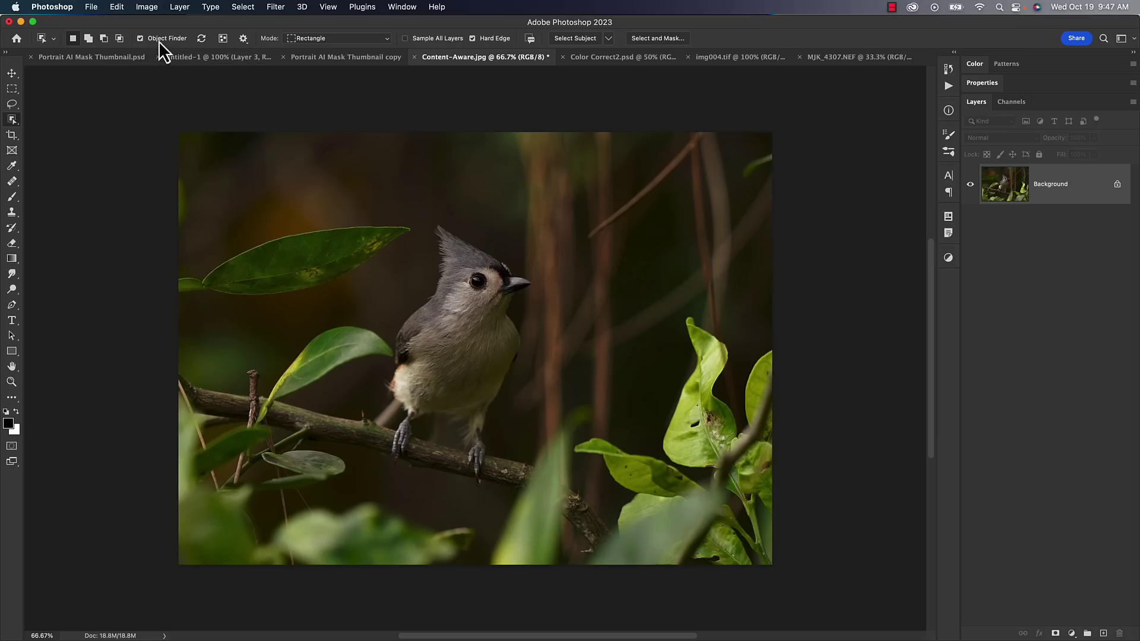
left_click(327, 40)
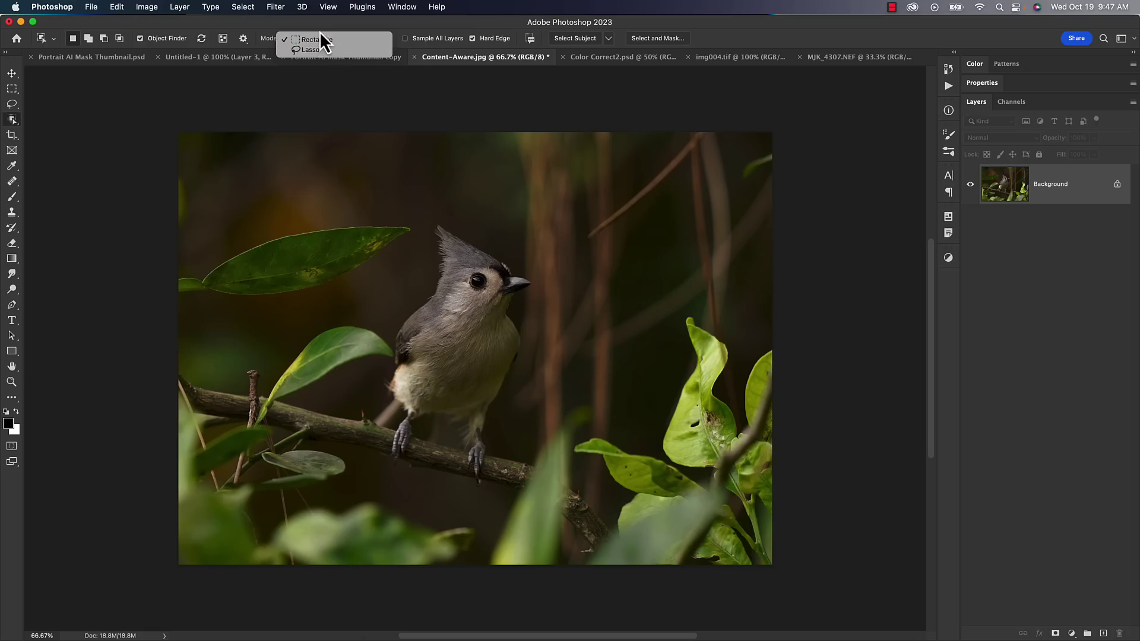
left_click(320, 38)
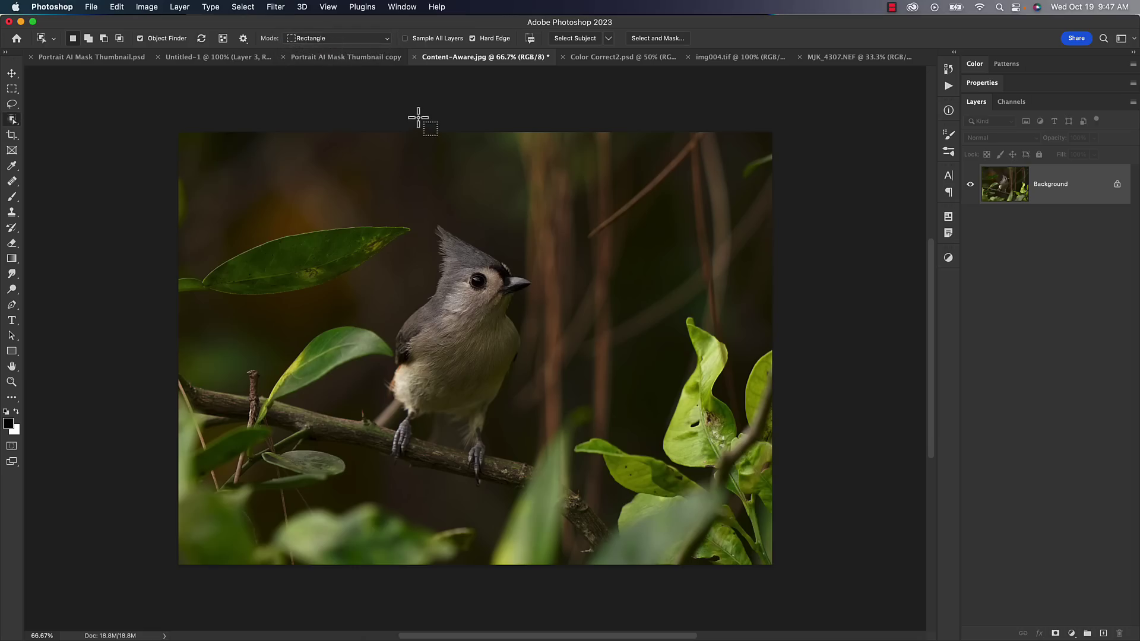
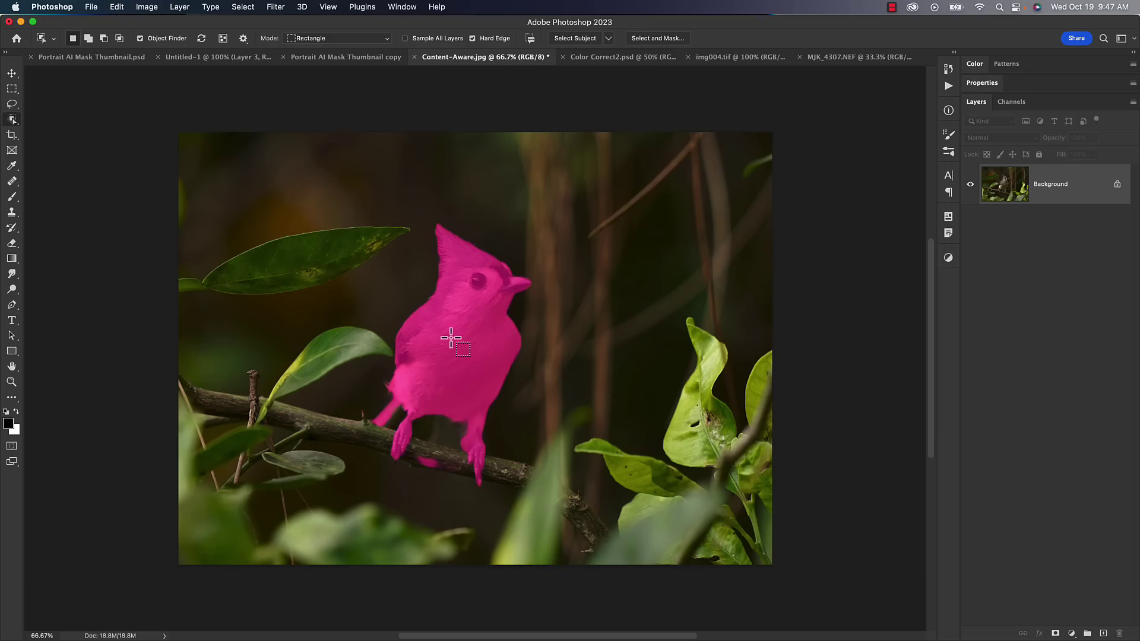
- Select the bird perched on the branch using the Object Finder's detected shape
left_click(453, 343)
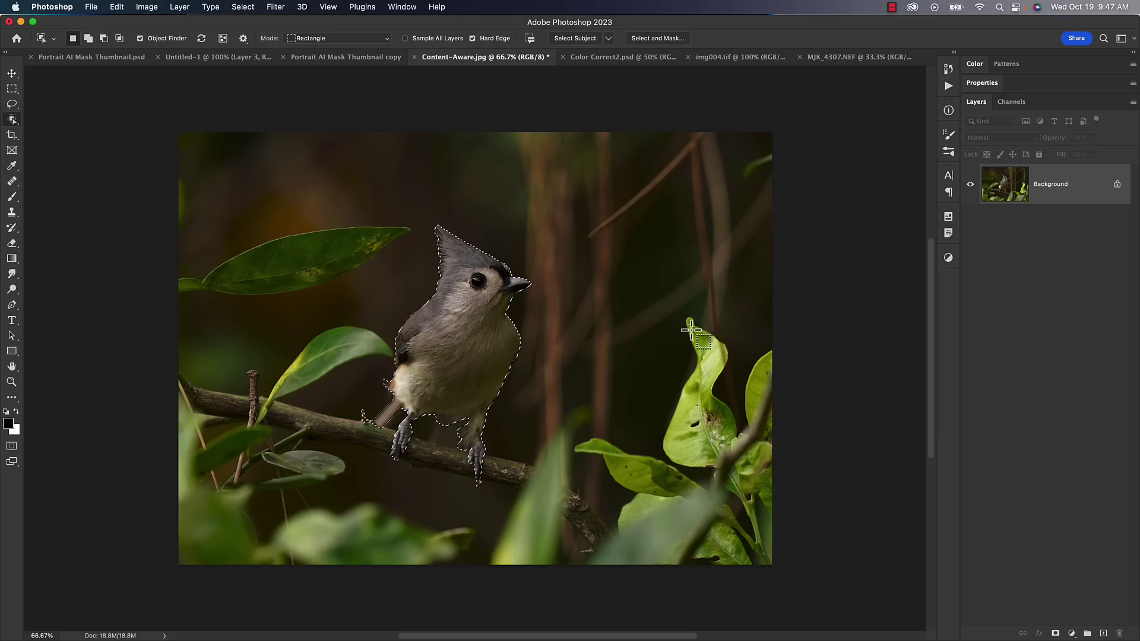
left_click(585, 272)
left_click_drag(460, 284, 436, 261)
left_click(454, 323)
- Preview a Content-Aware Fill of the selected bird, cancel it and clear the selection
right_click(459, 342)
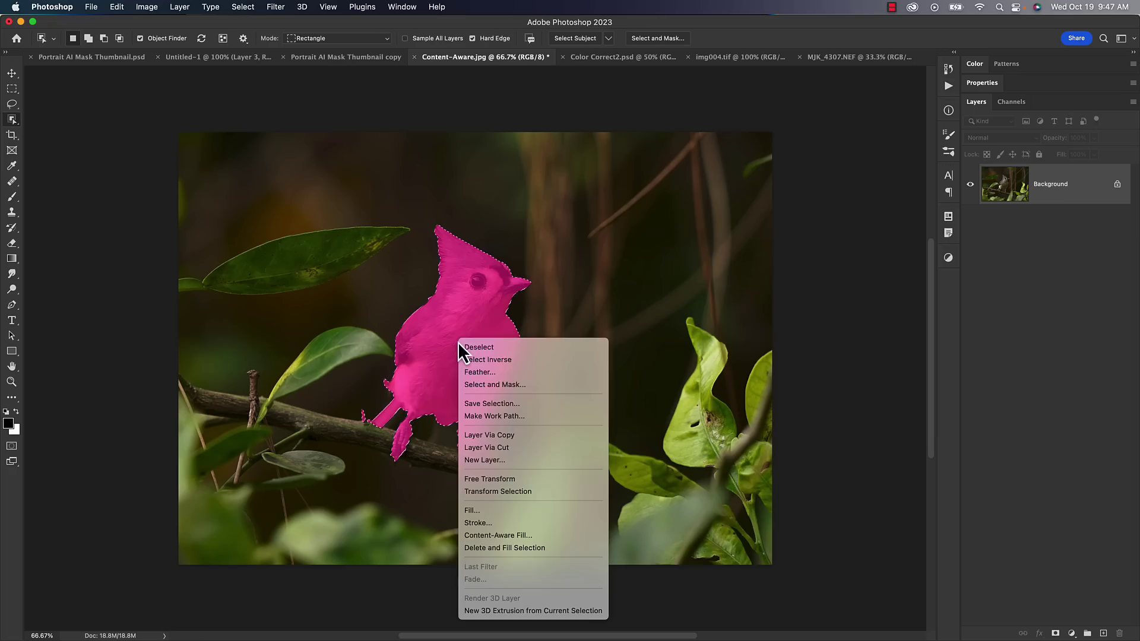
left_click(515, 535)
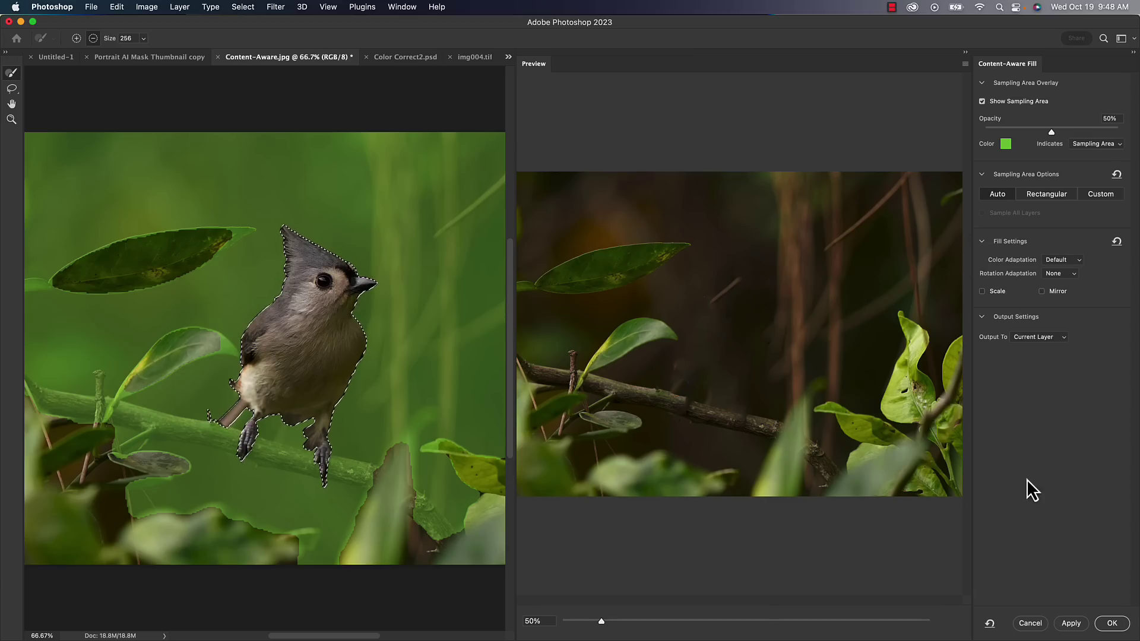
left_click(1030, 624)
right_click(476, 355)
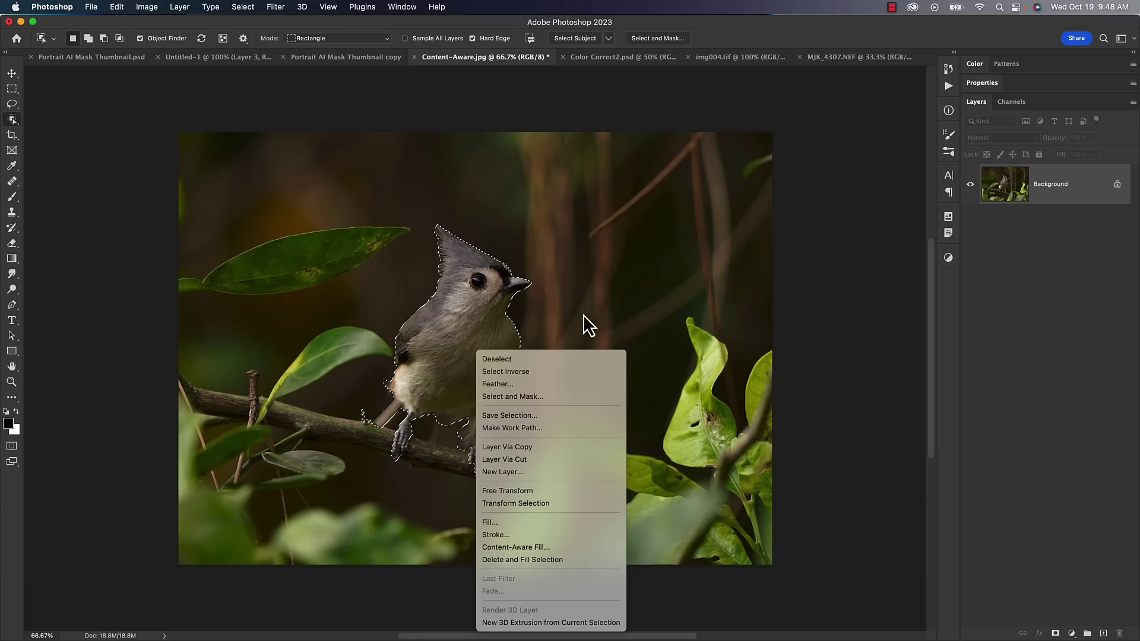
left_click(559, 296)
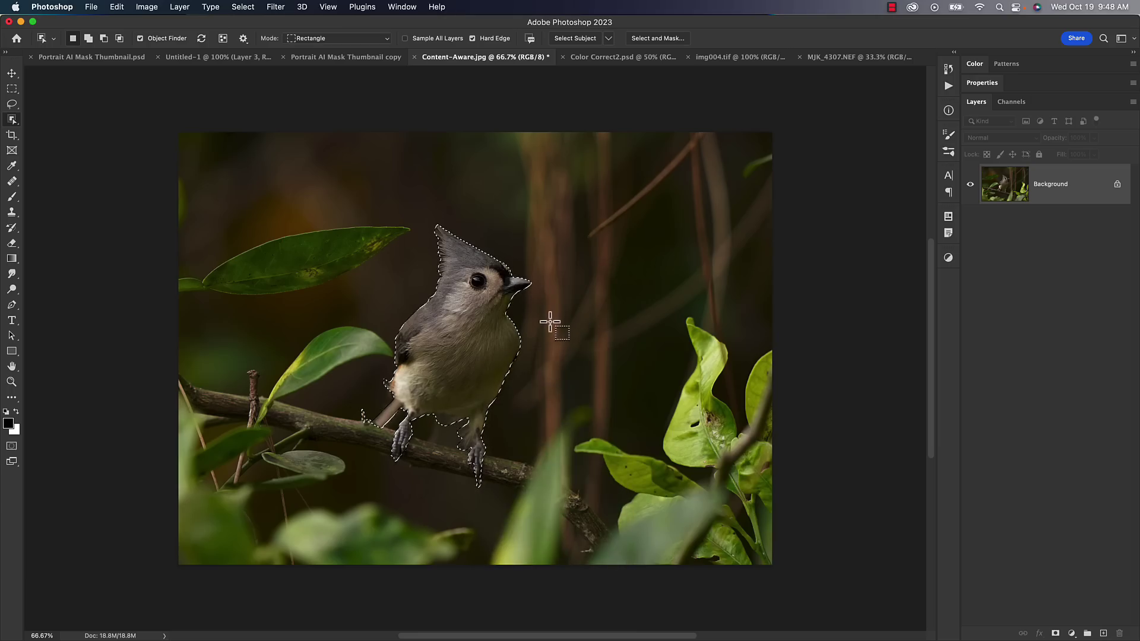
left_click(611, 314)
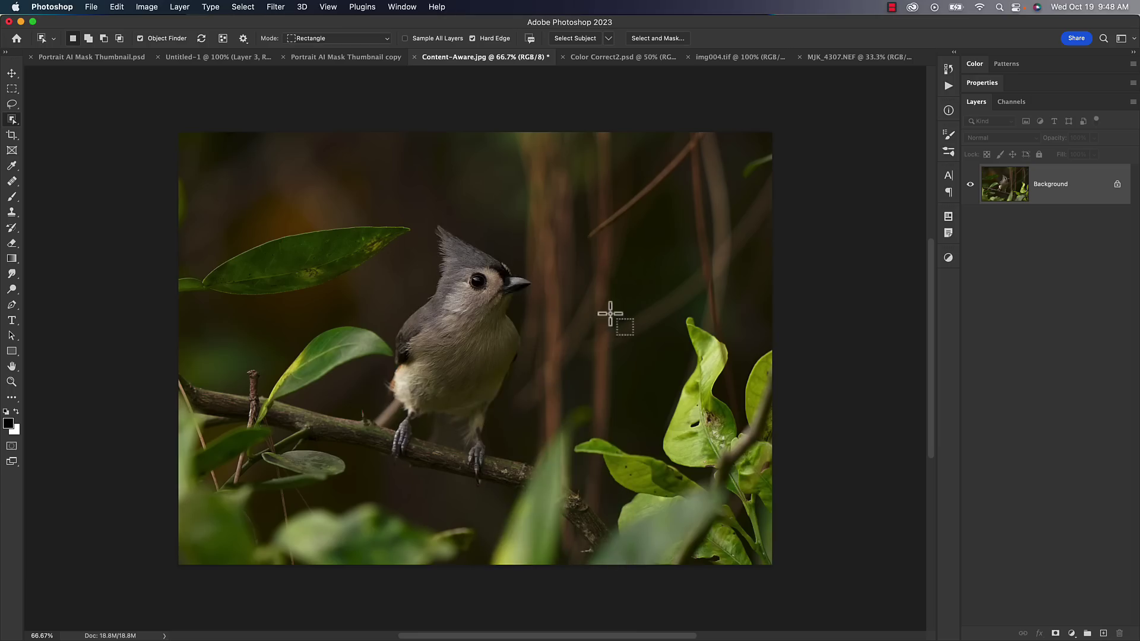
- Select the large leaf in the photo's upper left and the diagonal twig in its upper right, removing each with Delete and Fill Selection
left_click_drag(412, 207, 161, 309)
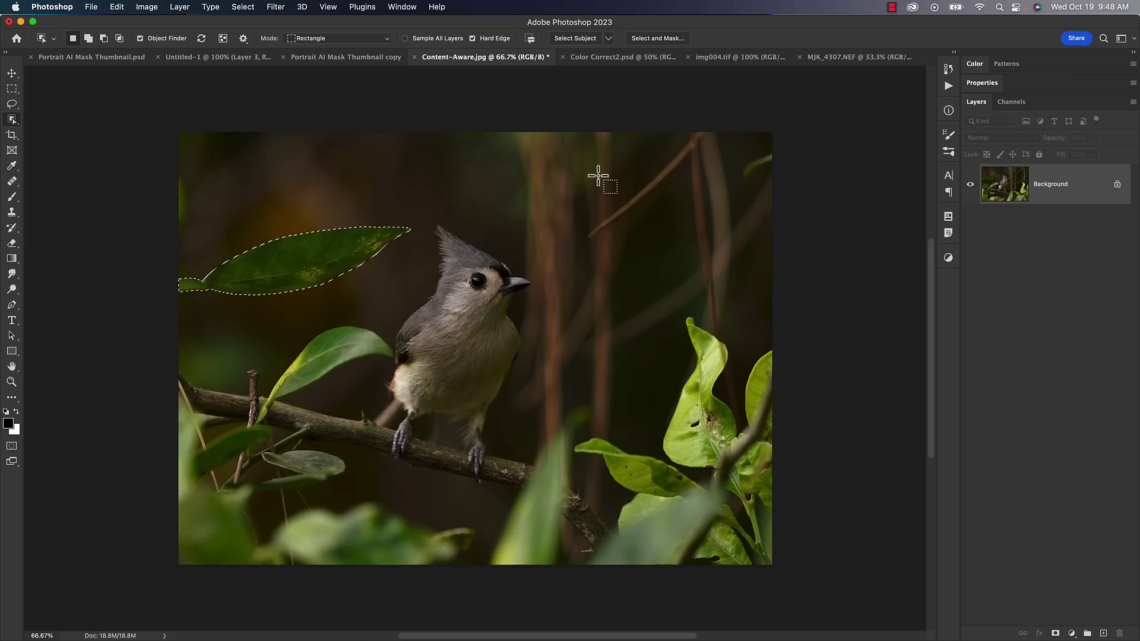
key("shift")
key("BackSpace")
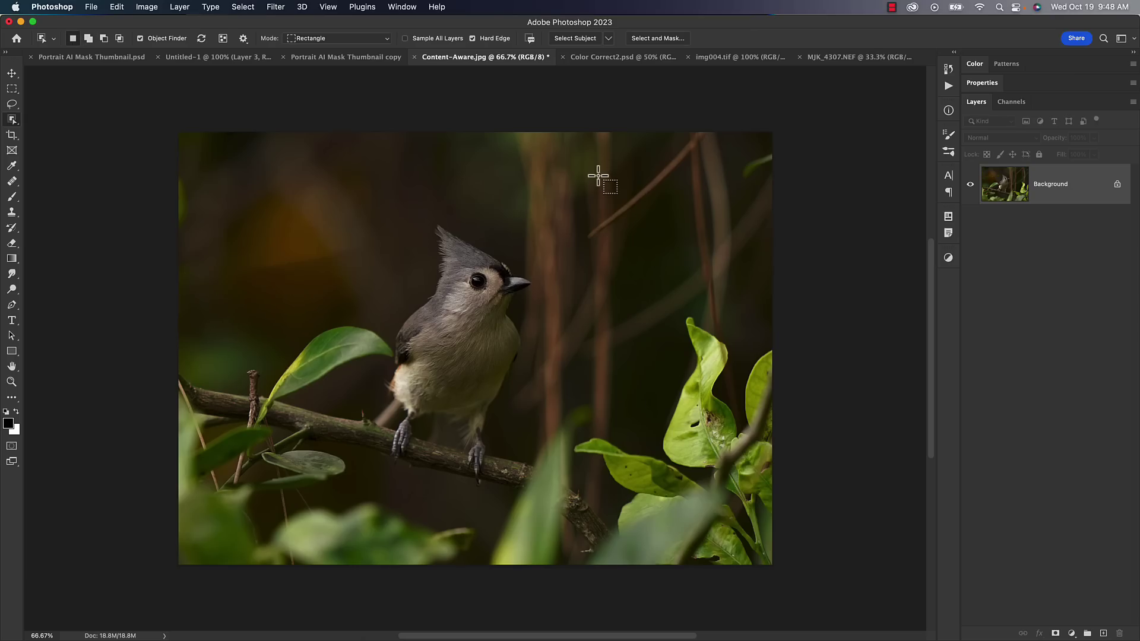
left_click_drag(576, 120, 707, 247)
key("BackSpace")
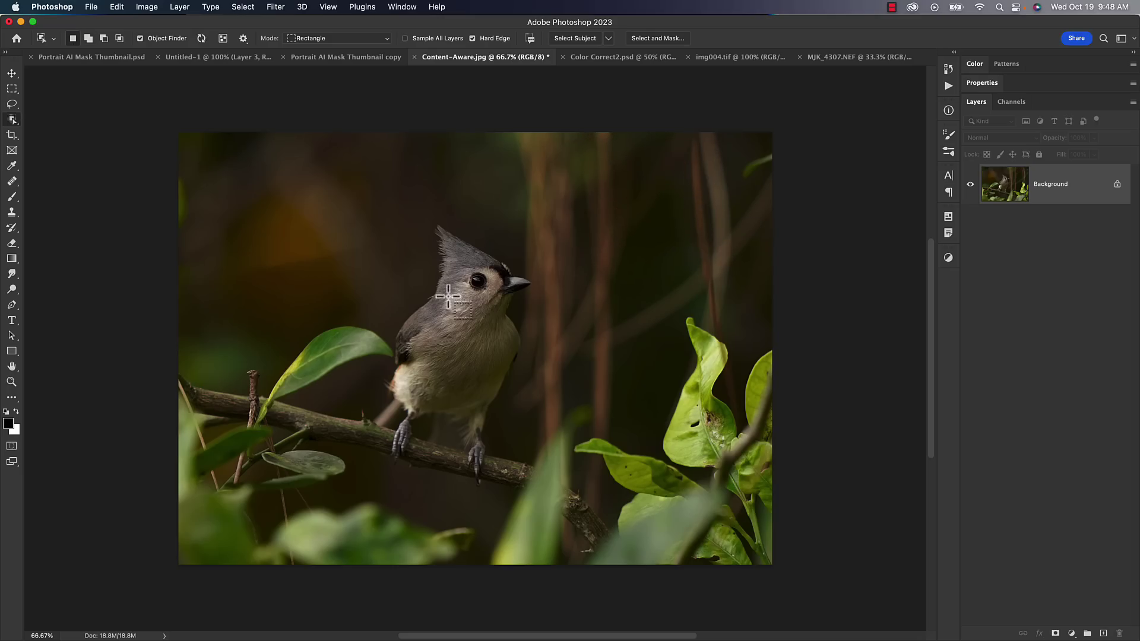
- Try removing the leaf beside the bird's wing with Delete and Fill Selection, undo the removal and deselect
left_click_drag(393, 314, 264, 399)
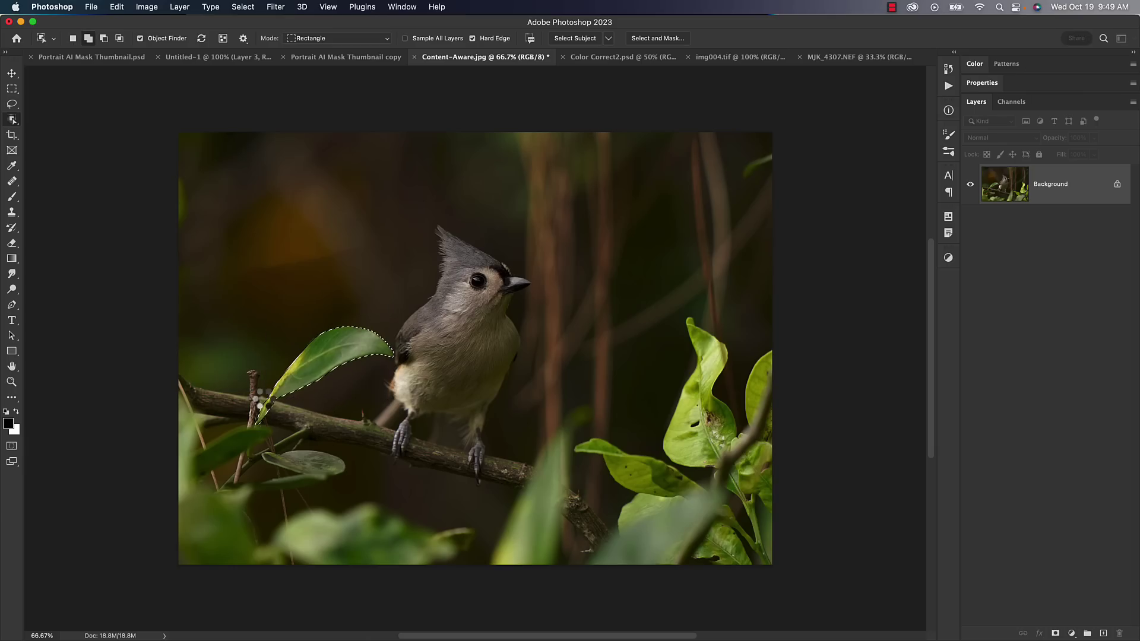
key("shift+Delete")
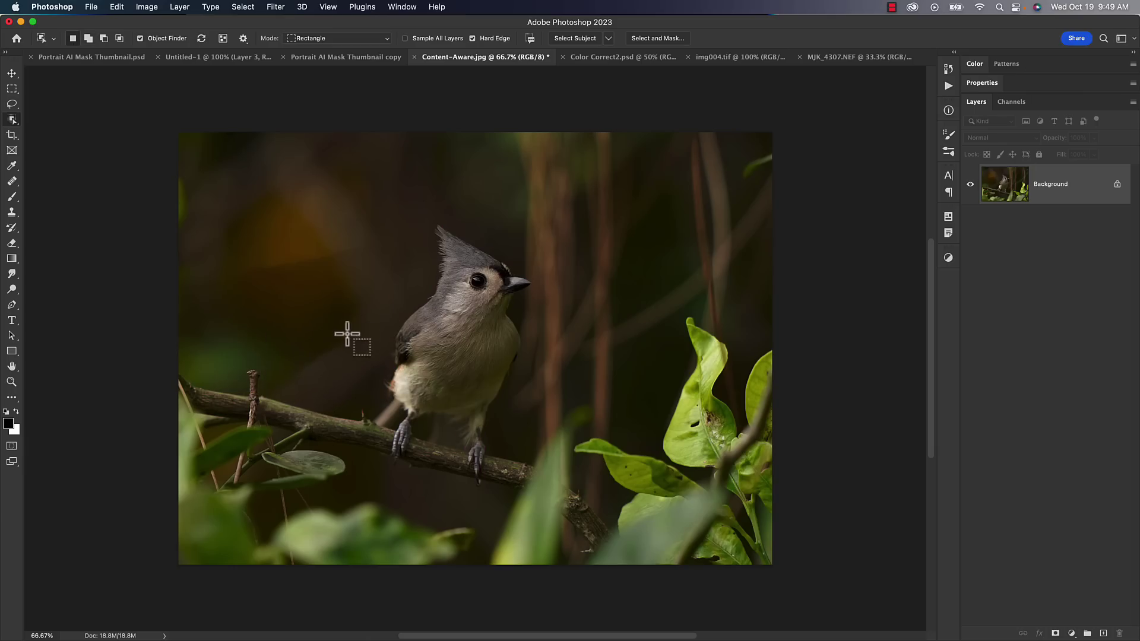
key("super+z")
key("super+d")
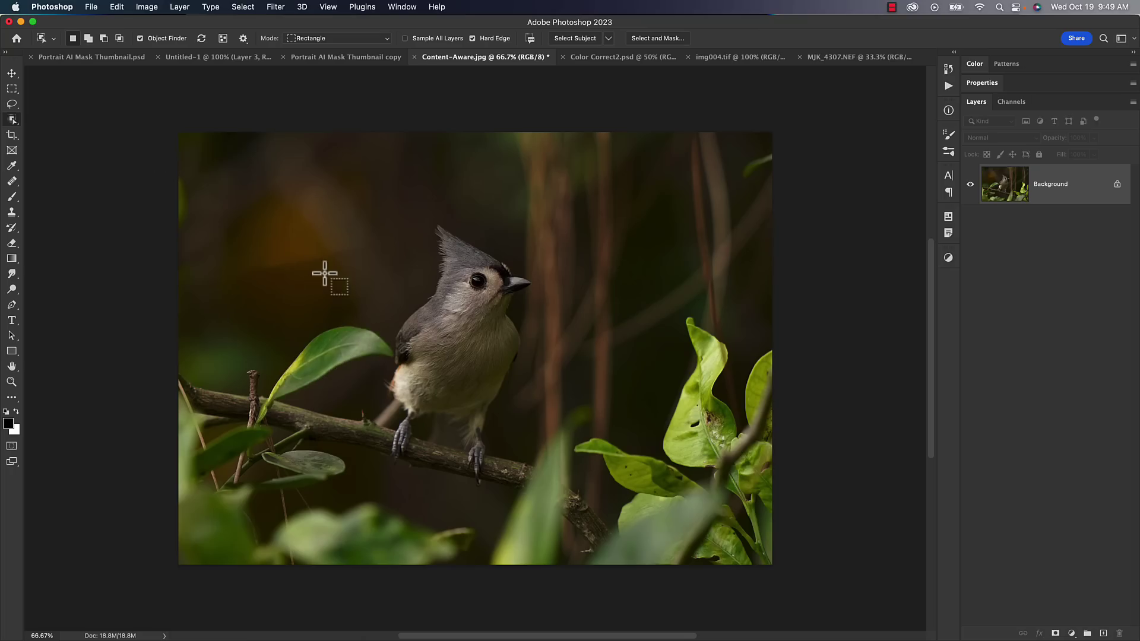
- Lasso the small leaf at the photo's upper-right edge and try to remove it with Delete and Fill Selection
left_click(11, 104)
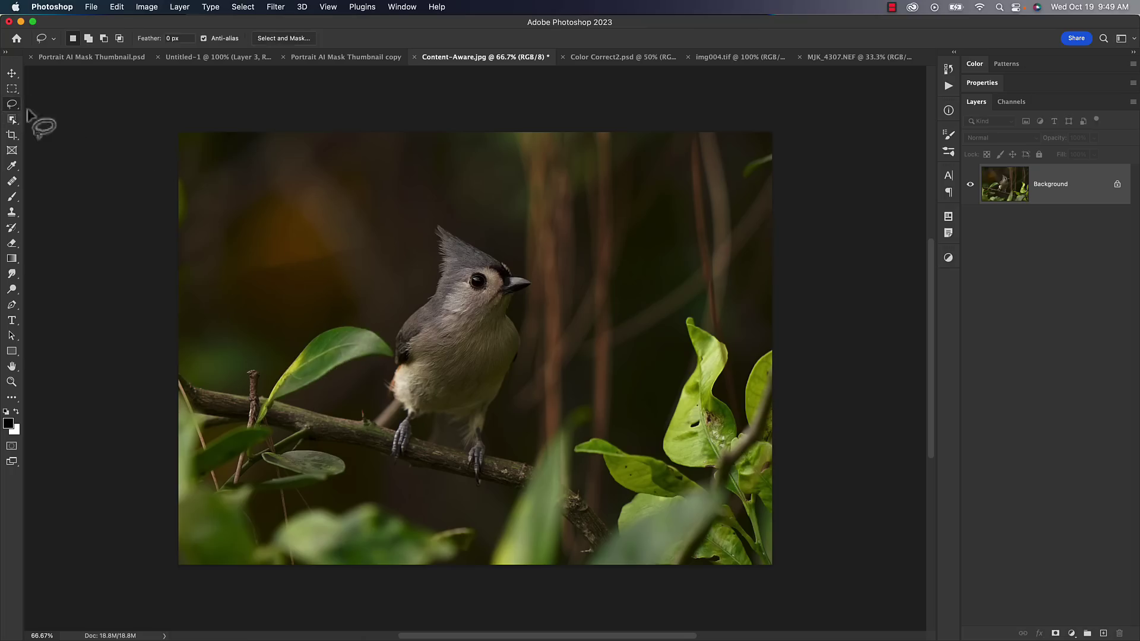
mouse_move(769, 141)
left_mouse_down()
mouse_move(740, 147)
mouse_move(745, 183)
mouse_move(795, 172)
mouse_move(778, 143)
left_mouse_up()
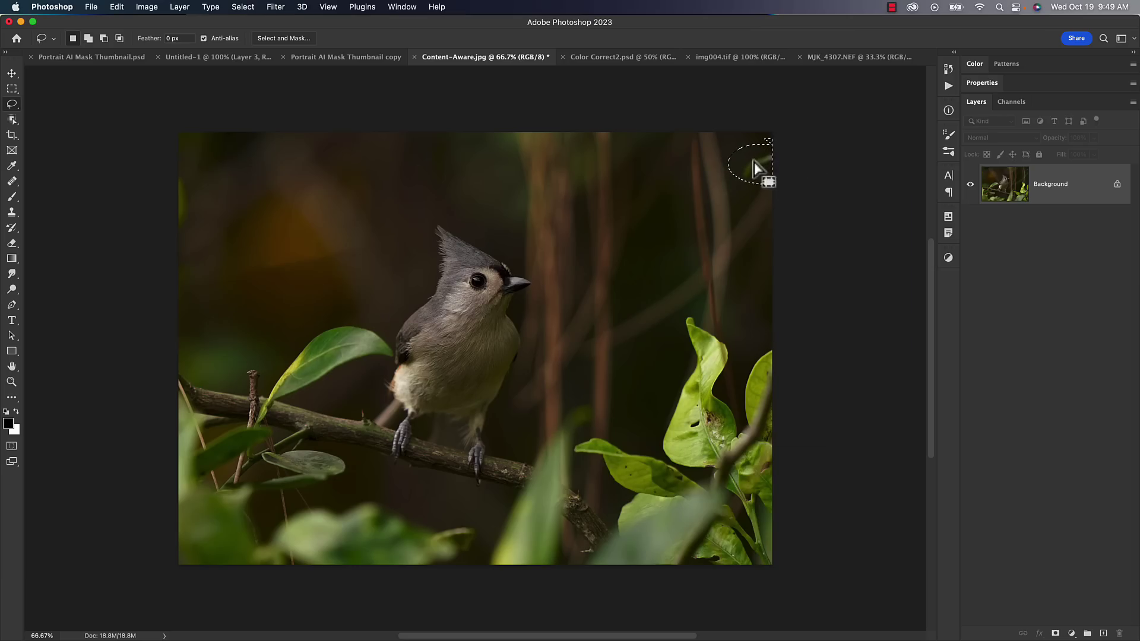
right_click(754, 160)
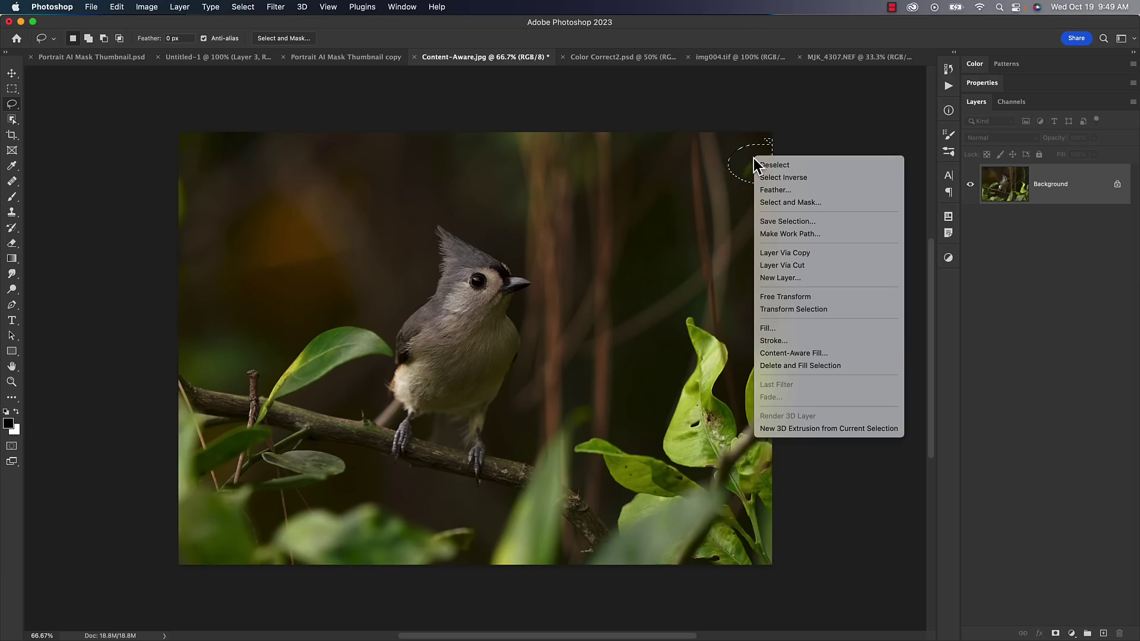
left_click(785, 367)
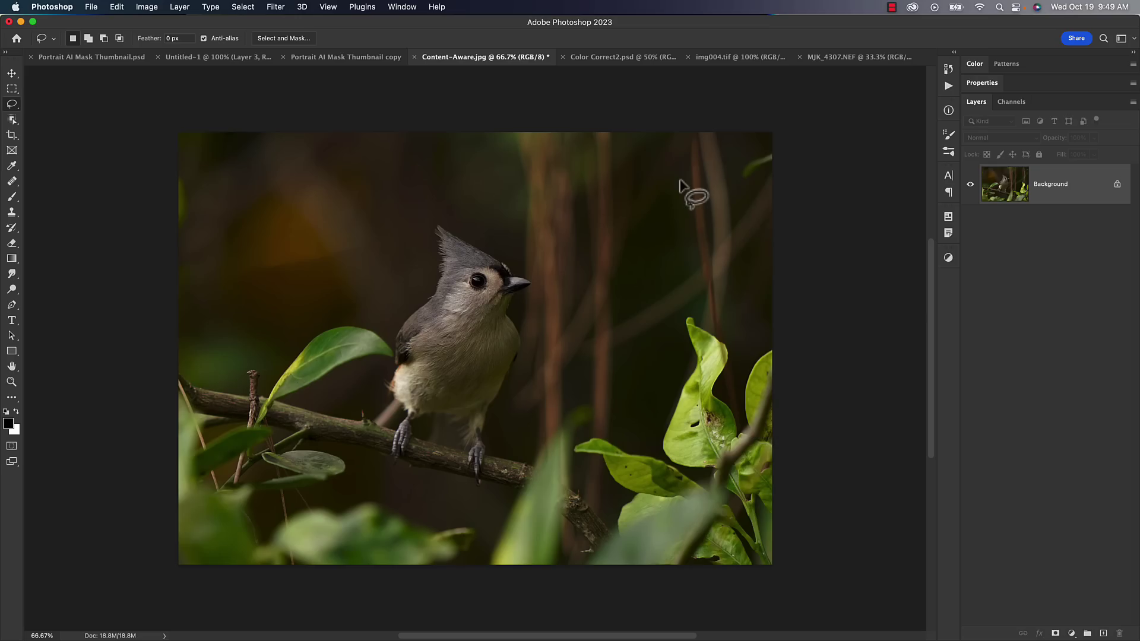
- Split the scanned photos in Color Correct2.psd into separate documents with Crop and Straighten Photos
left_click(618, 58)
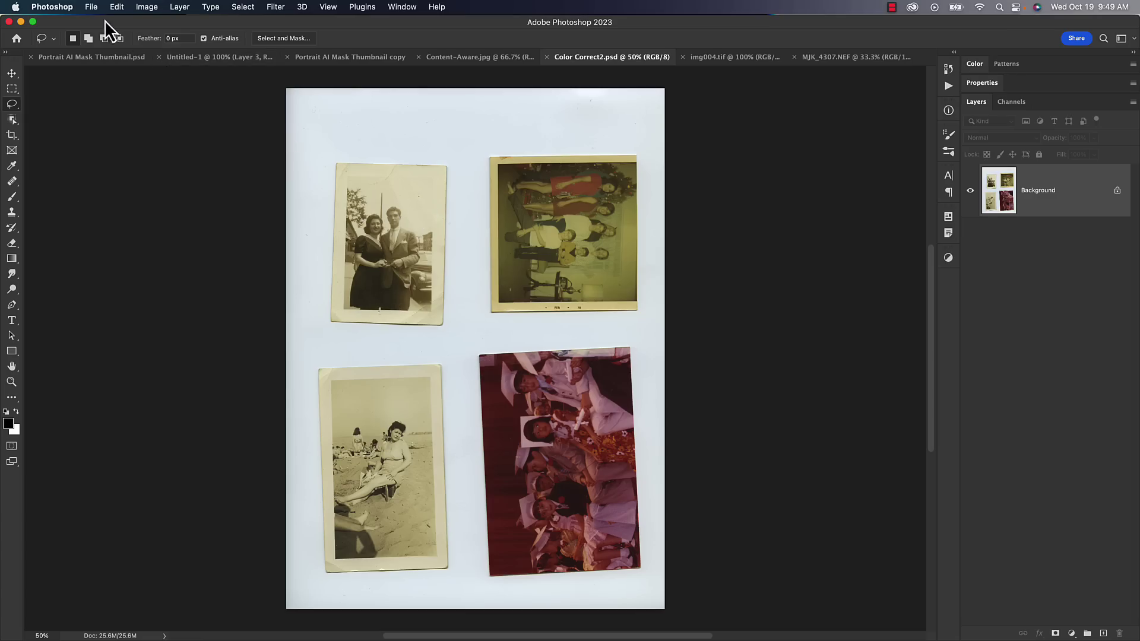
left_click(91, 7)
left_click(92, 8)
left_click(91, 9)
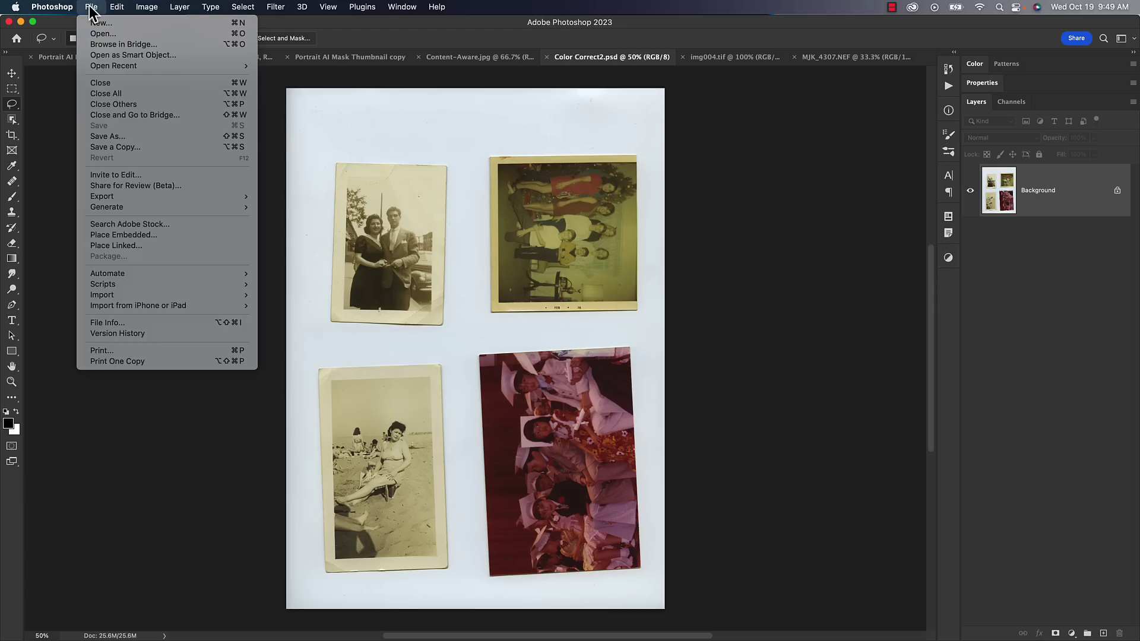
mouse_move(116, 274)
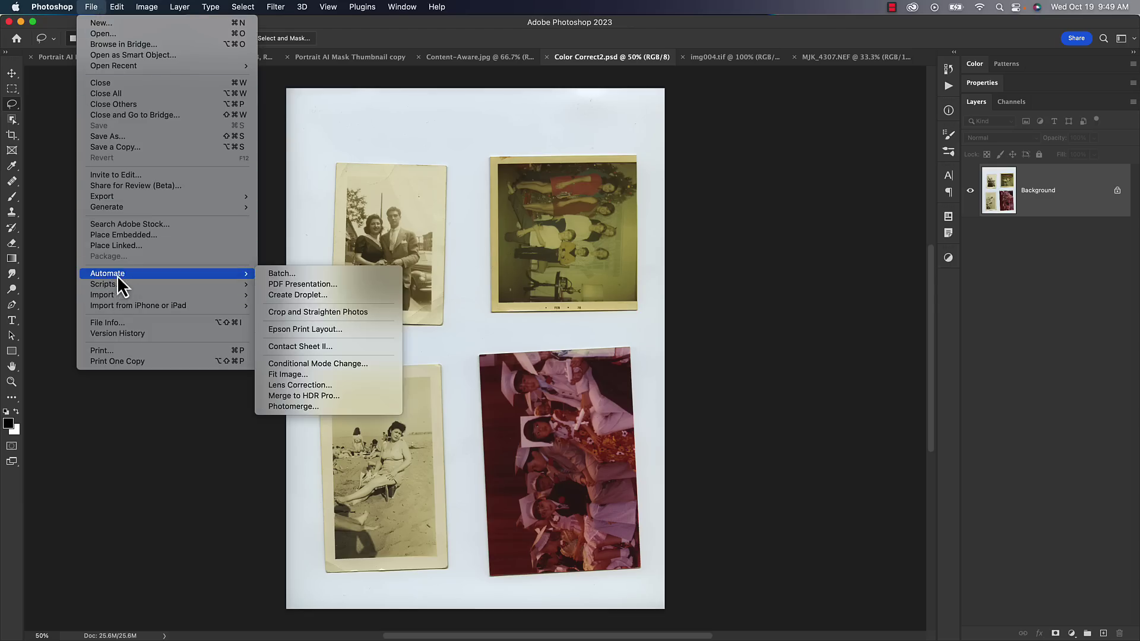
left_click(303, 313)
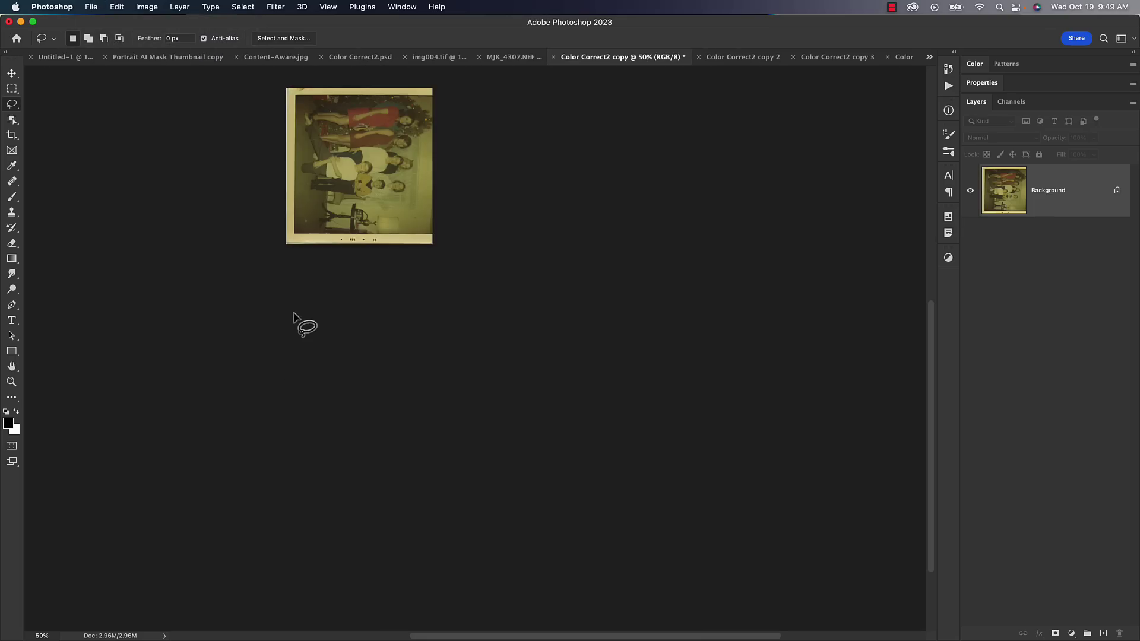
- Examine the separated photos in the Color Correct2 copy 2, copy 3 and copy 4 documents
left_click(757, 62)
left_click(819, 60)
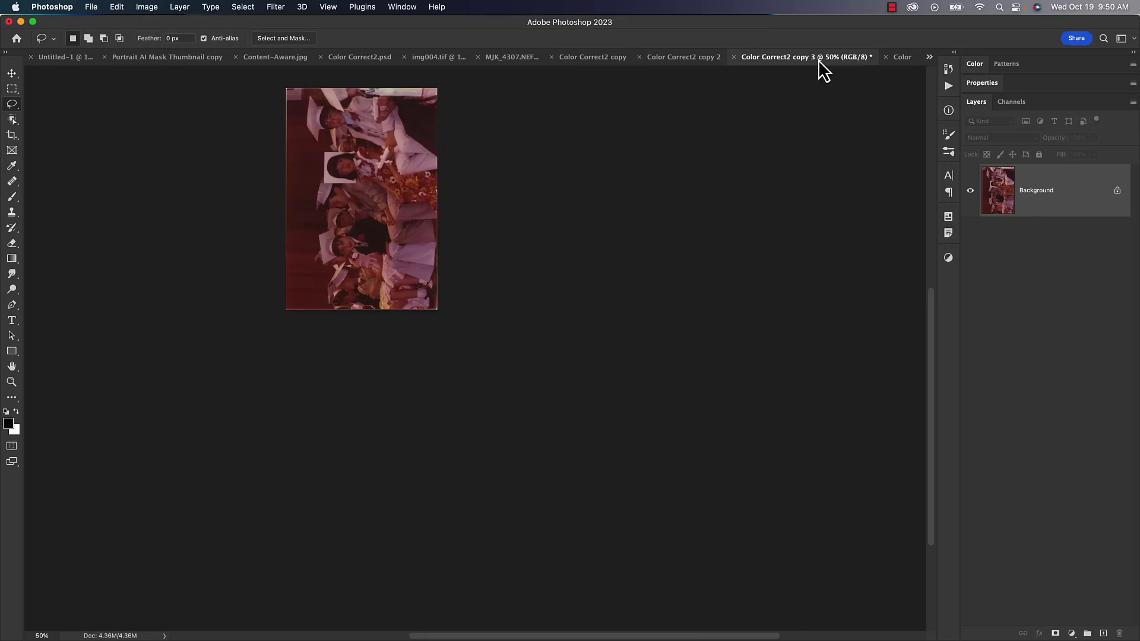
left_click(902, 57)
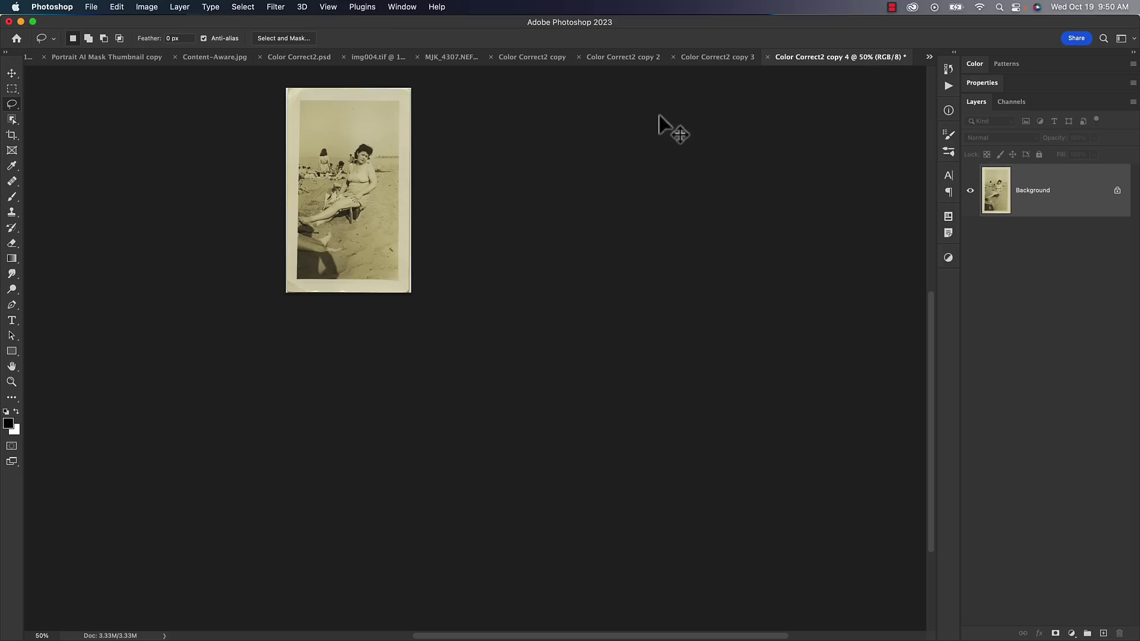
- Close all four Color Correct2 copy documents without saving them
key("super+w")
left_click(571, 257)
key("super+w")
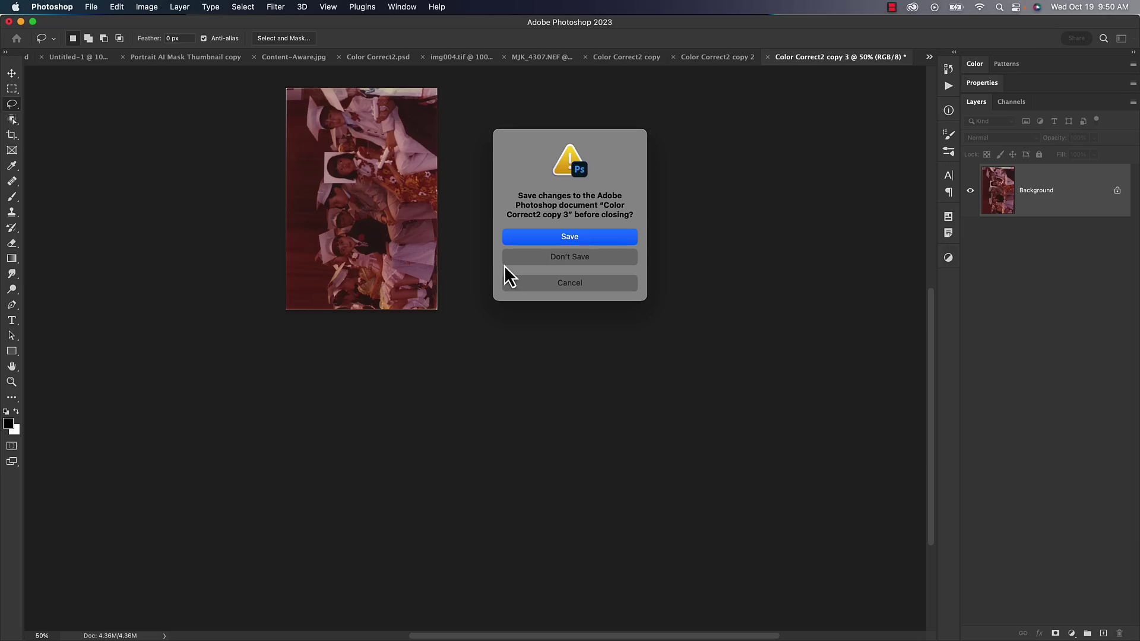
left_click(559, 257)
key("super+w")
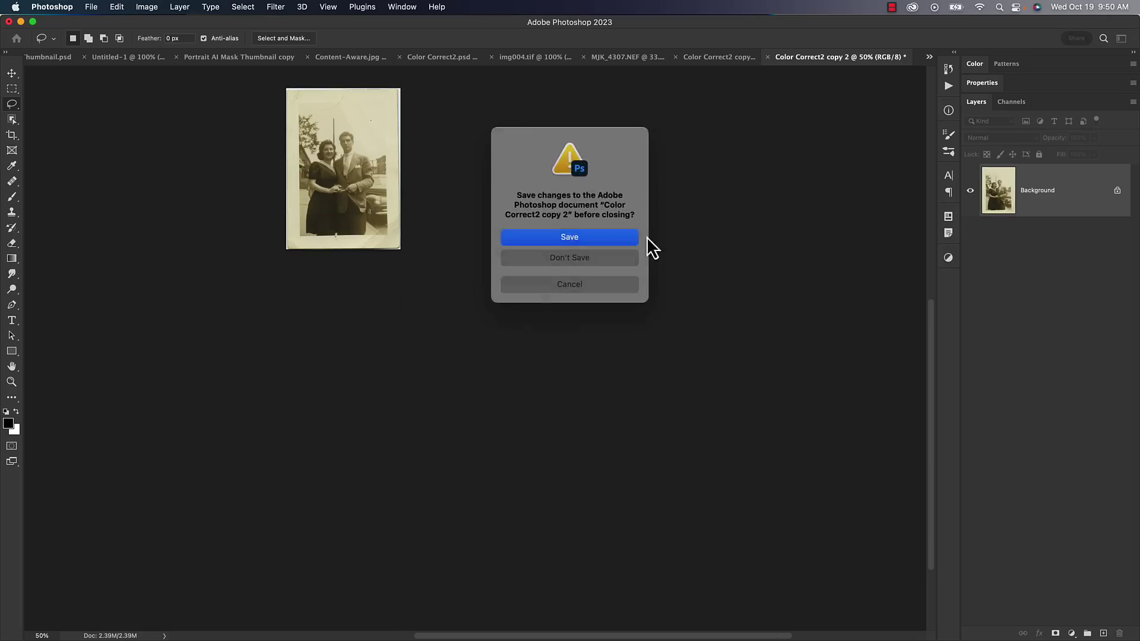
left_click(604, 256)
key("super+w")
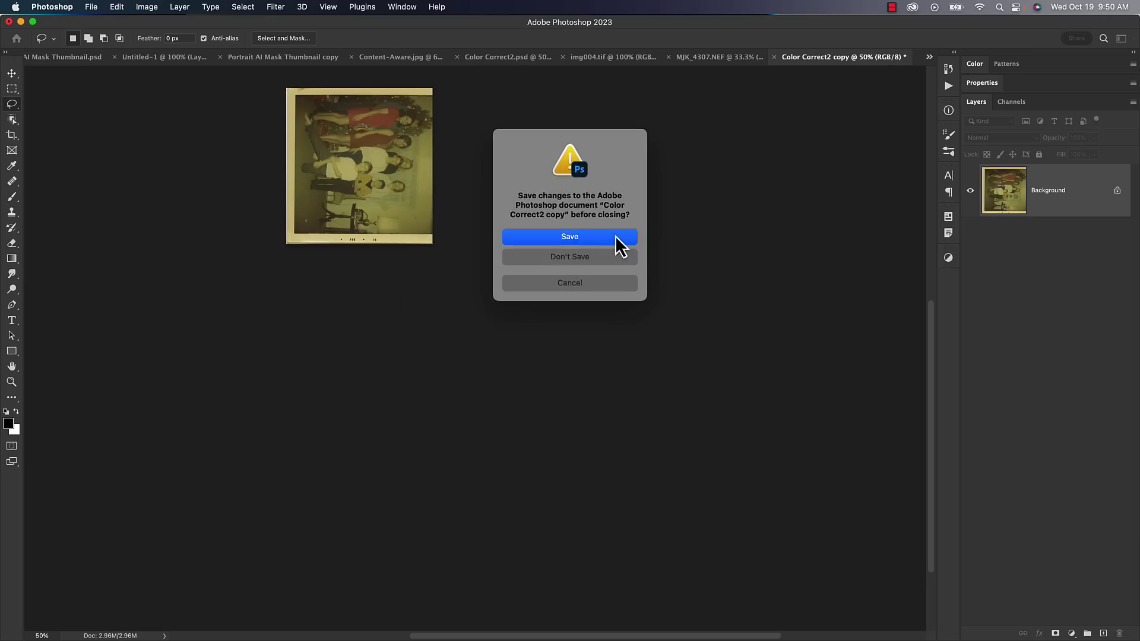
left_click(590, 261)
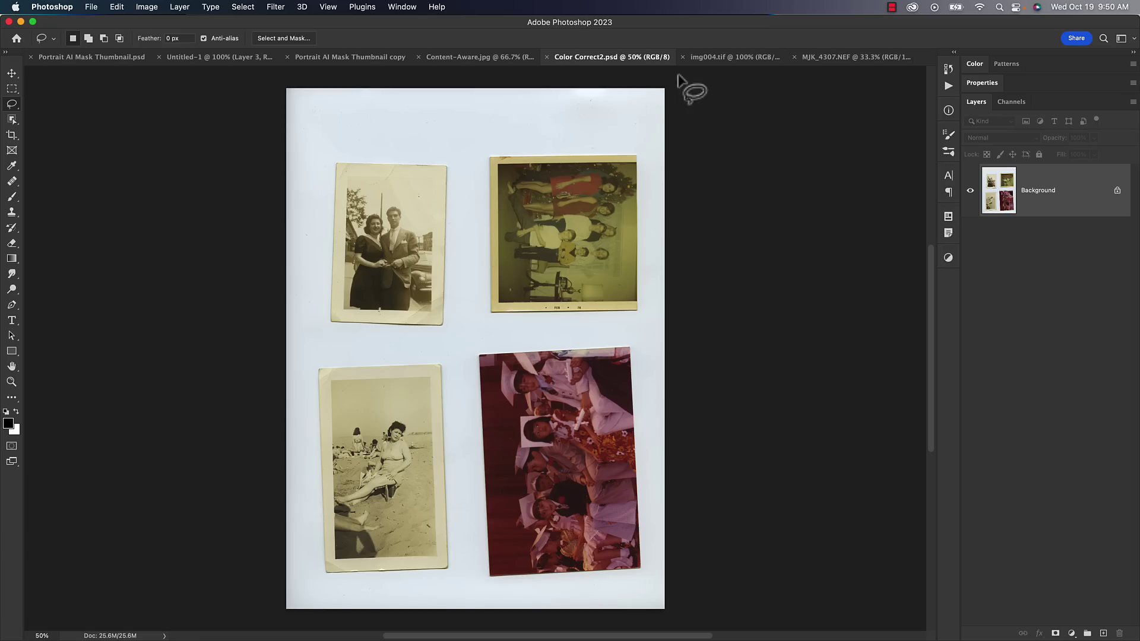
- Enable the Photo Restoration neural filter on the damaged soldiers' portrait in img004.tif
left_click(735, 57)
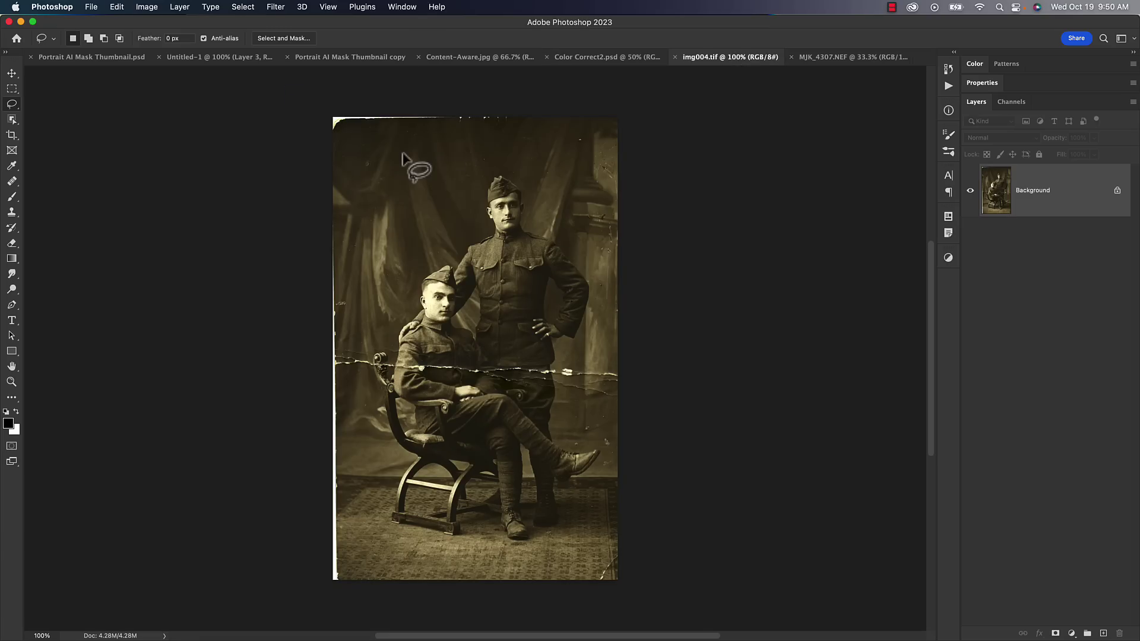
left_click(275, 8)
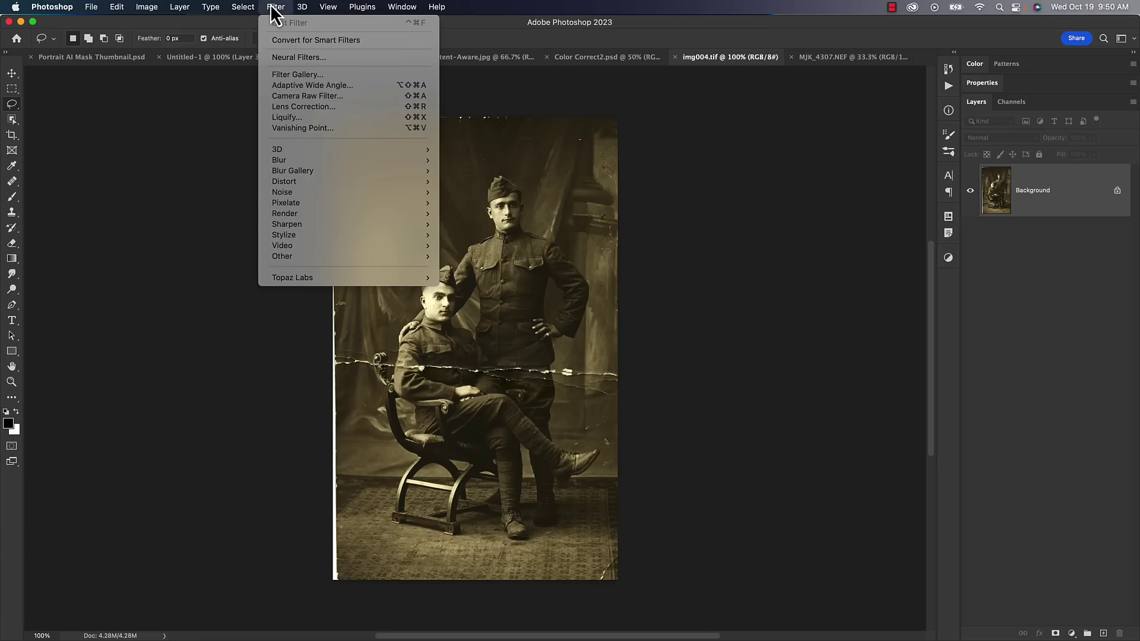
left_click(295, 58)
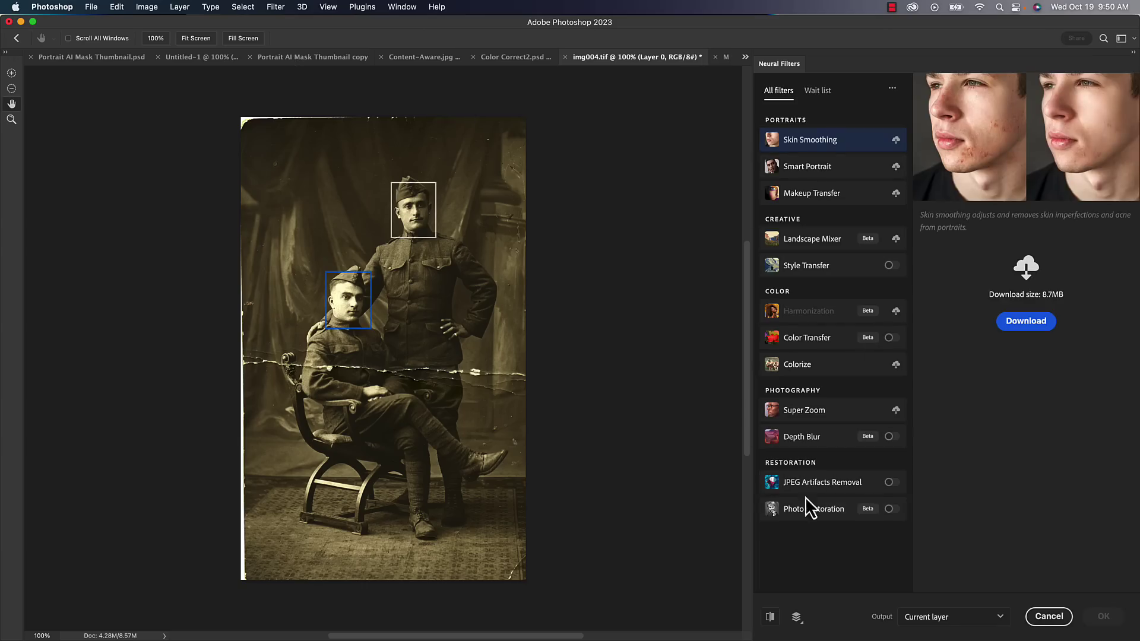
left_click(890, 509)
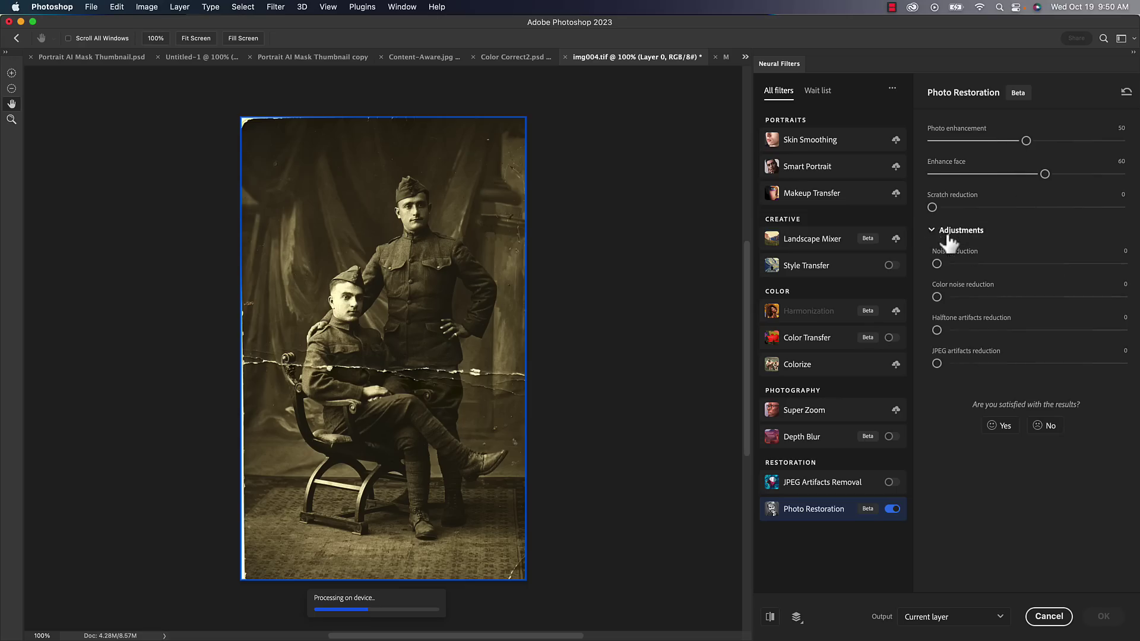
- Try the Photo Restoration filter with Scratch reduction at 43 on the soldiers' portrait, and cancel the filter
left_click_drag(933, 207, 1013, 207)
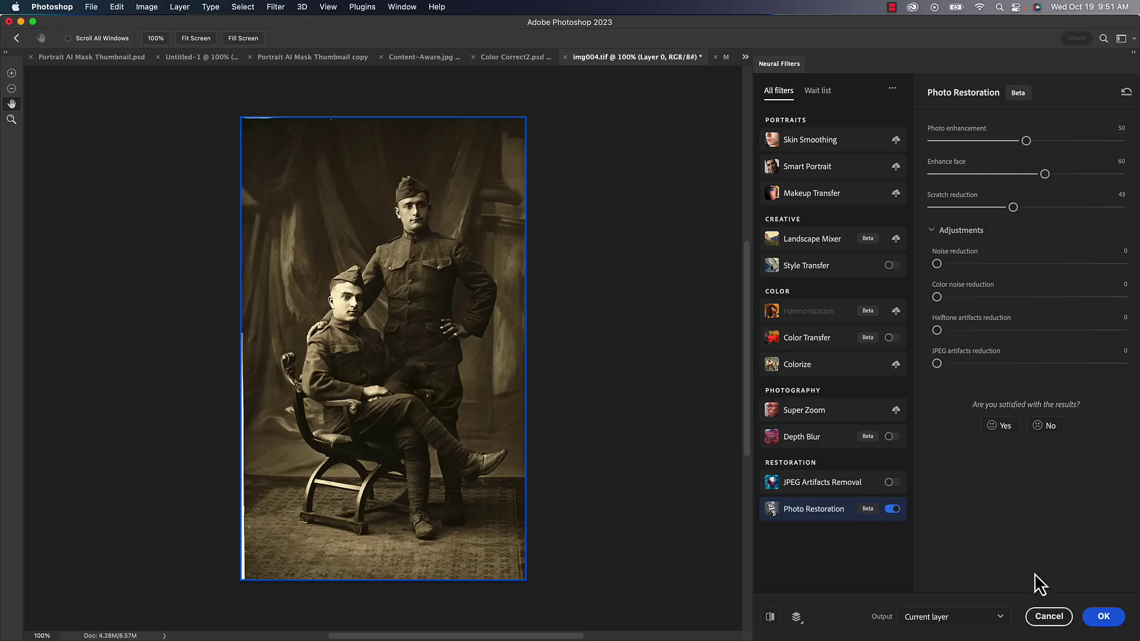
left_click(1042, 616)
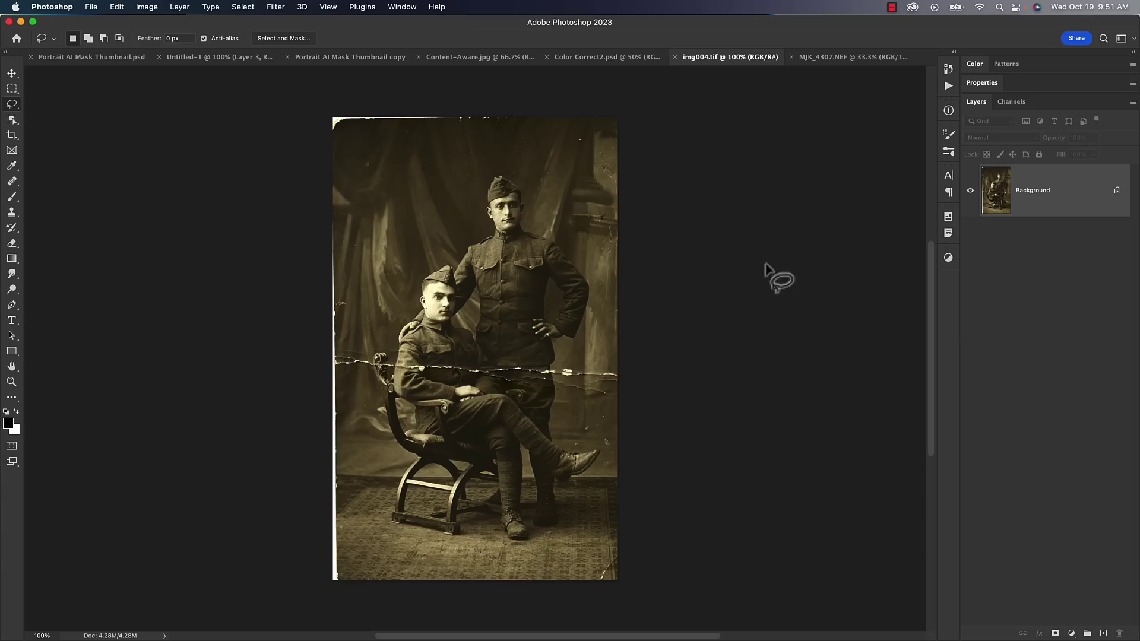
- Open the family photo MJK_4307.NEF in the Camera Raw filter
left_click(833, 57)
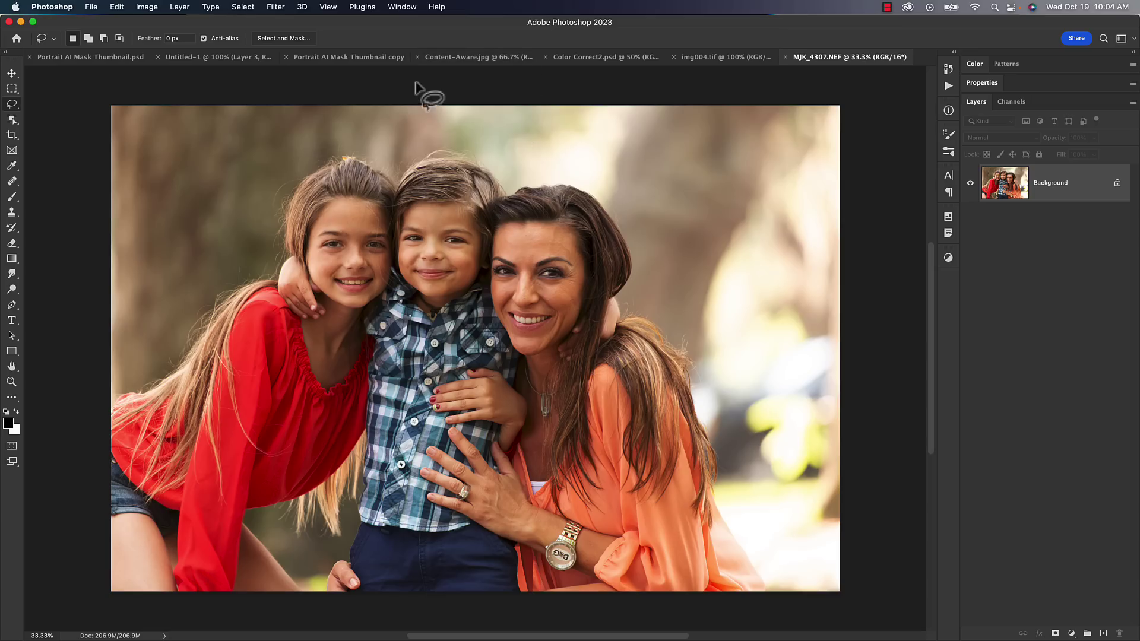
left_click(271, 10)
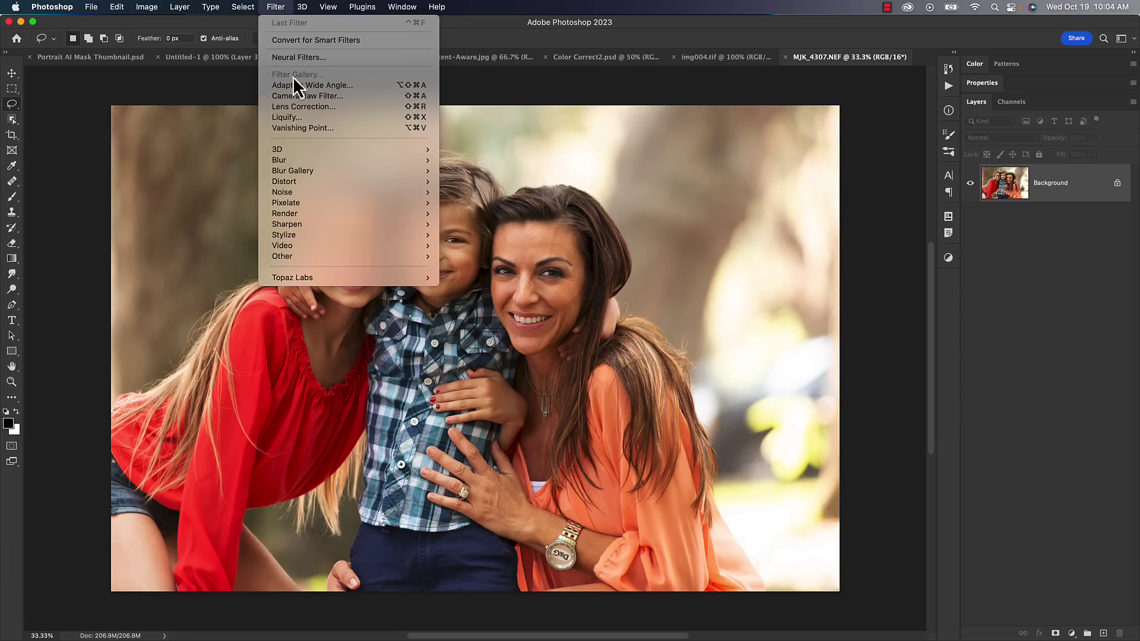
left_click(316, 96)
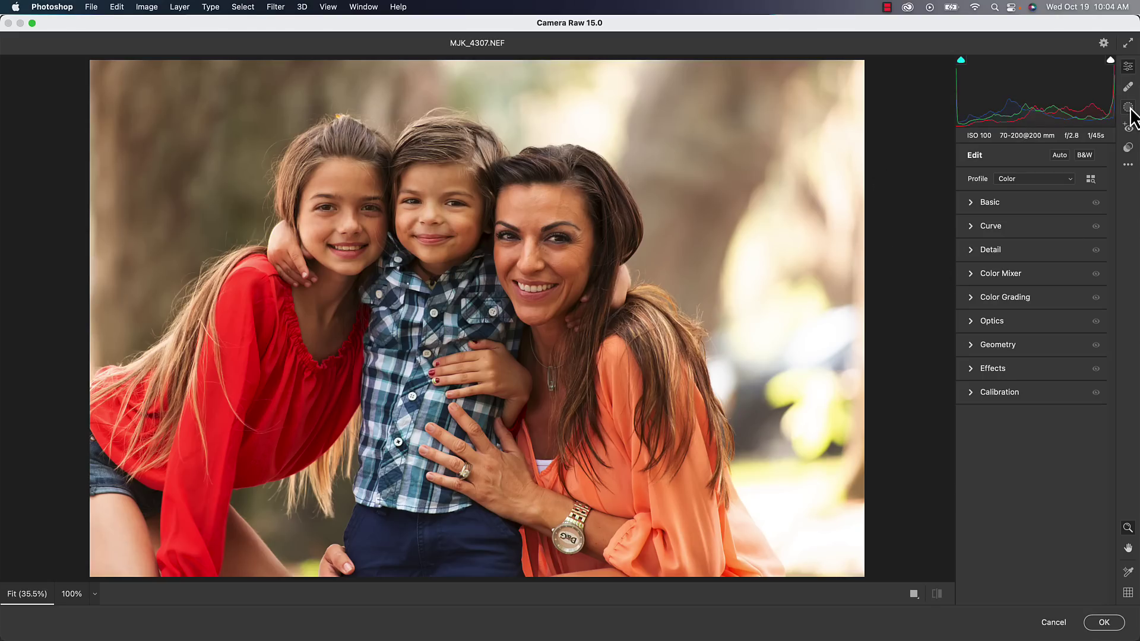
- Create separate People masks for Person 3's Eye Sclera and Iris and Pupil
left_click(1128, 107)
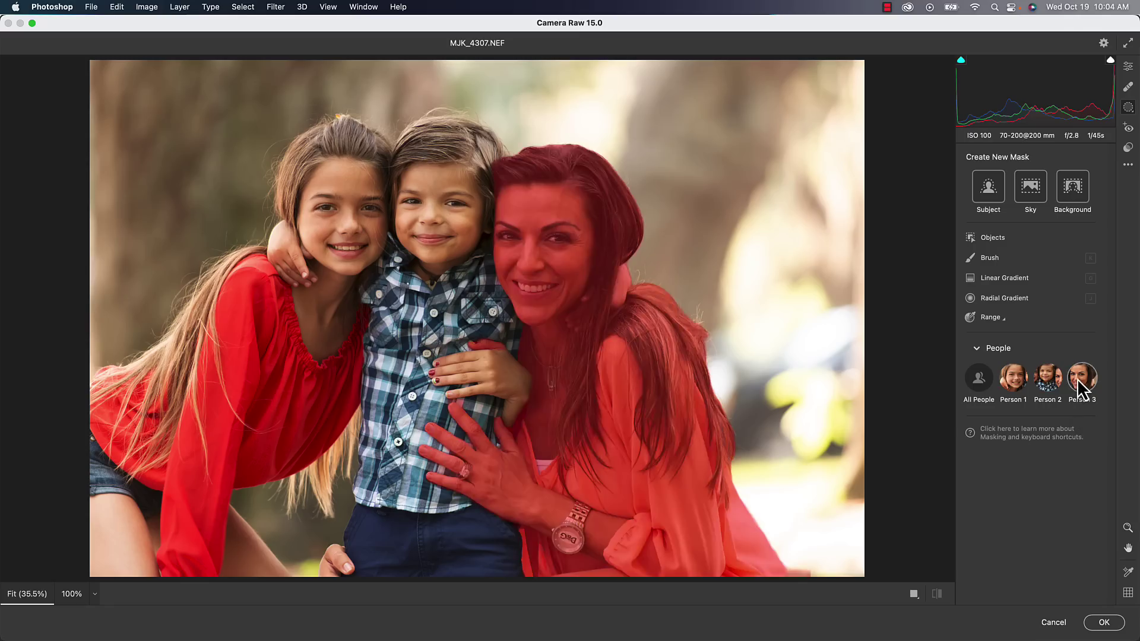
left_click(1078, 377)
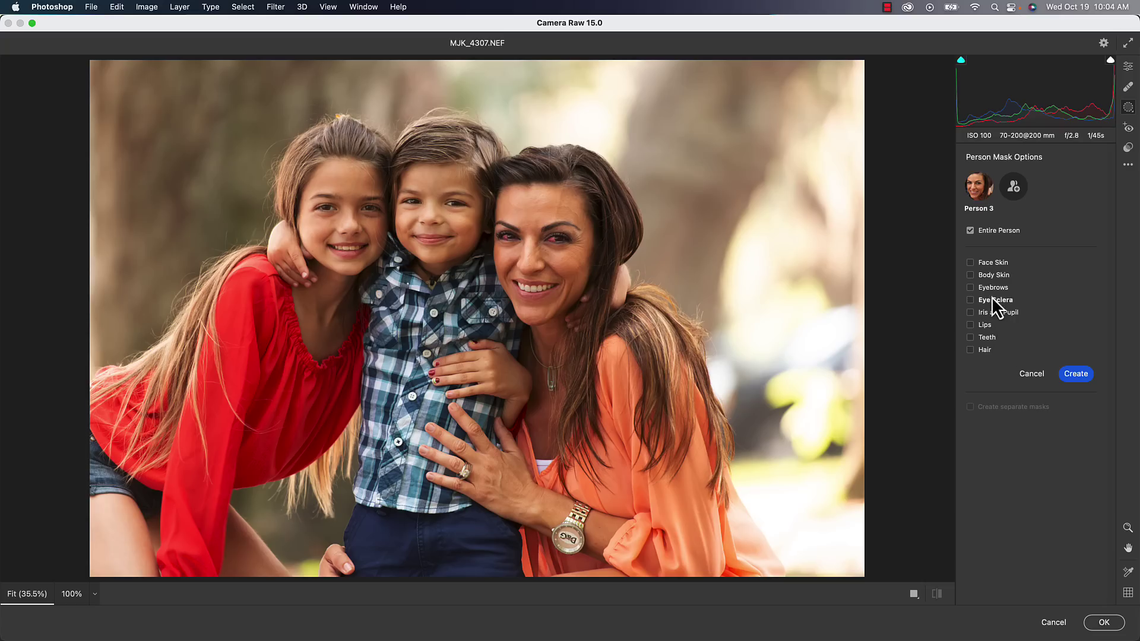
left_click(990, 301)
left_click(996, 313)
left_click(1075, 373)
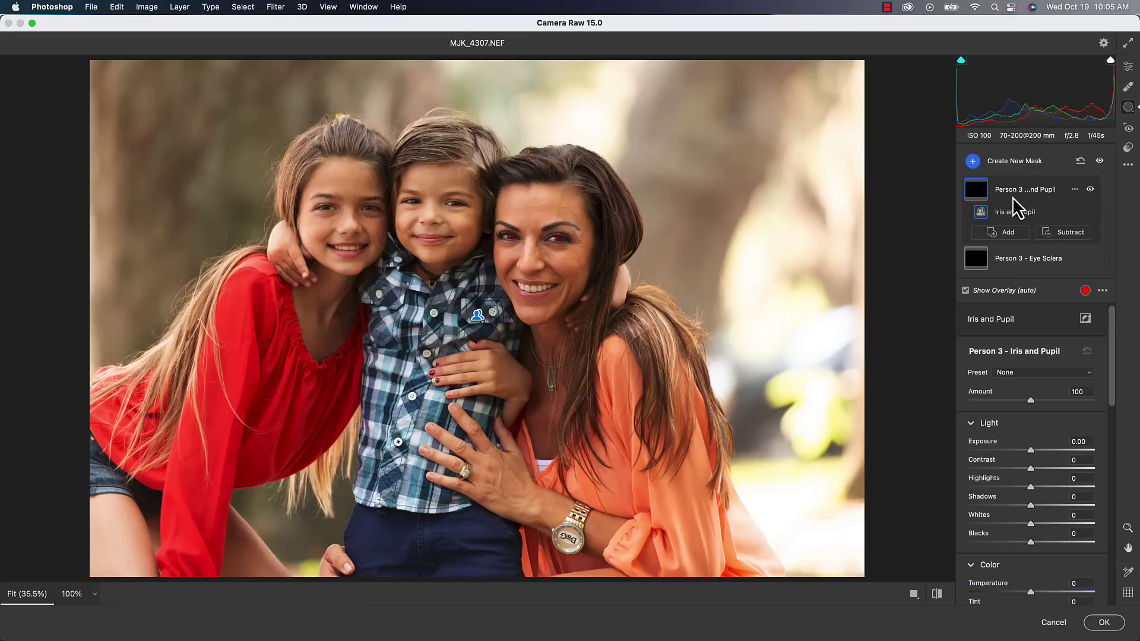
- Set Exposure to +0.40 on the Eye Sclera mask and Shadows to +42 on the Iris and Pupil mask
left_click(975, 260)
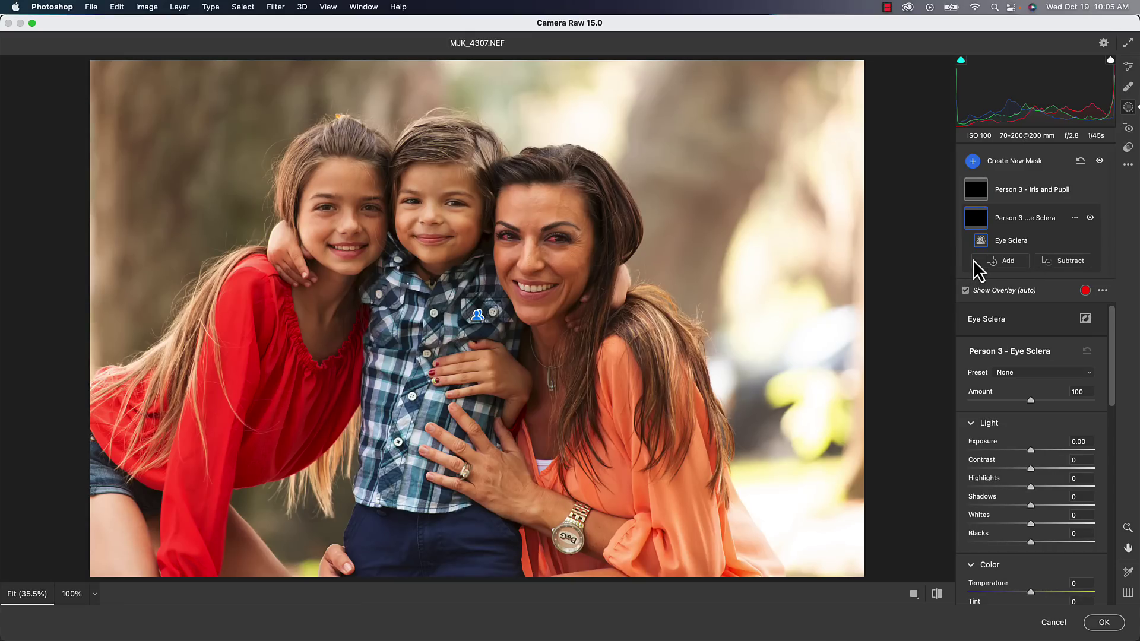
left_click_drag(1031, 448, 1037, 447)
left_click(976, 193)
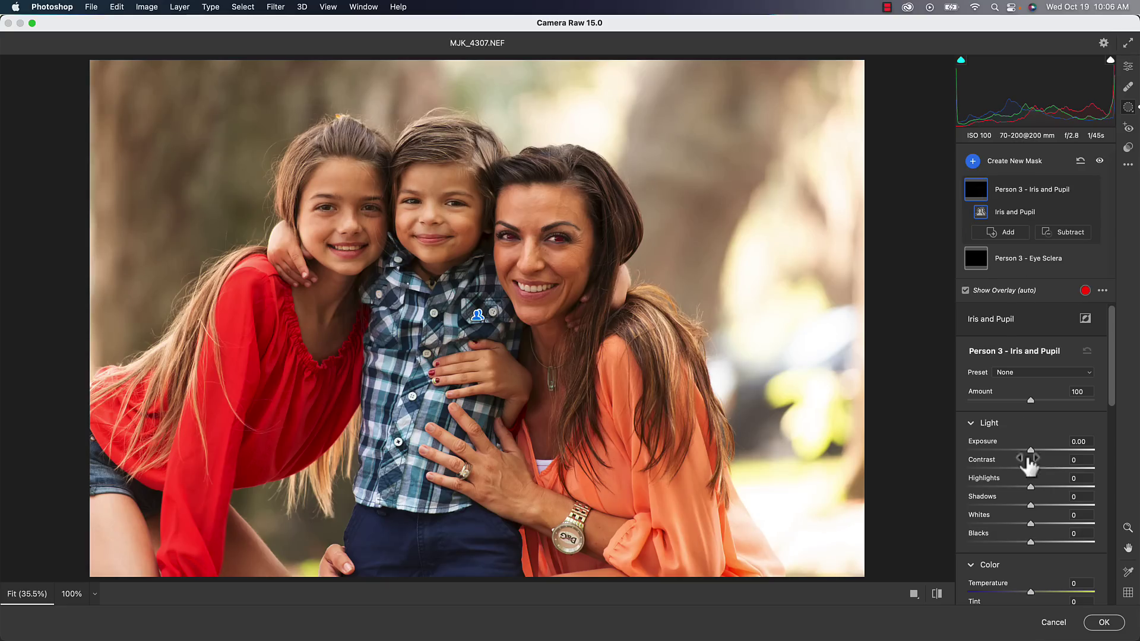
left_click_drag(1035, 506, 1057, 504)
left_click(1074, 189)
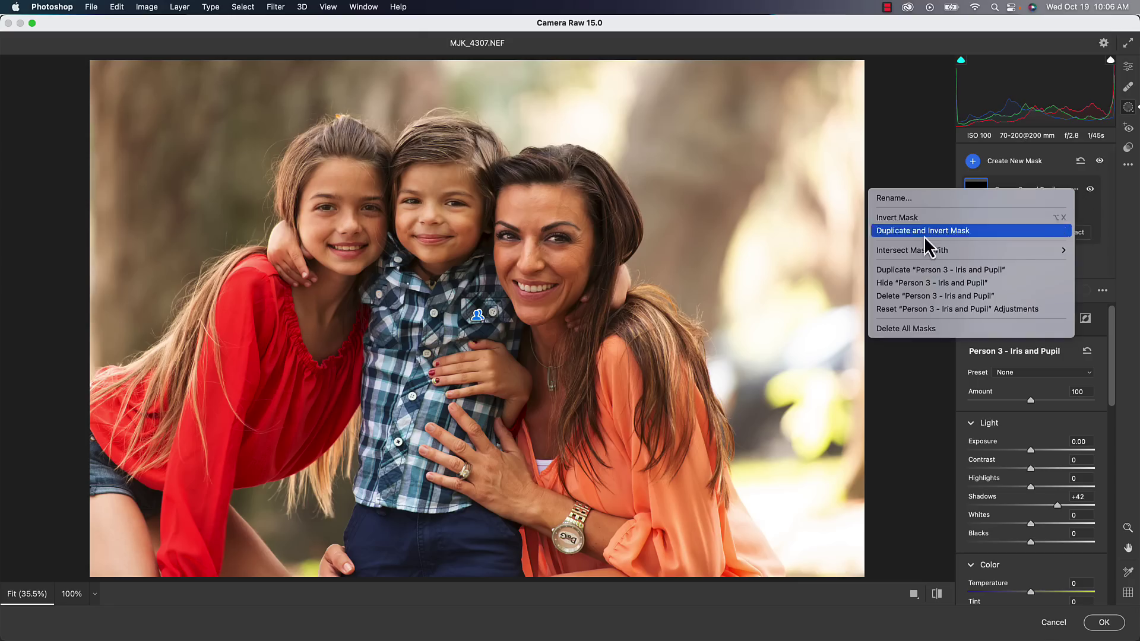
mouse_move(923, 252)
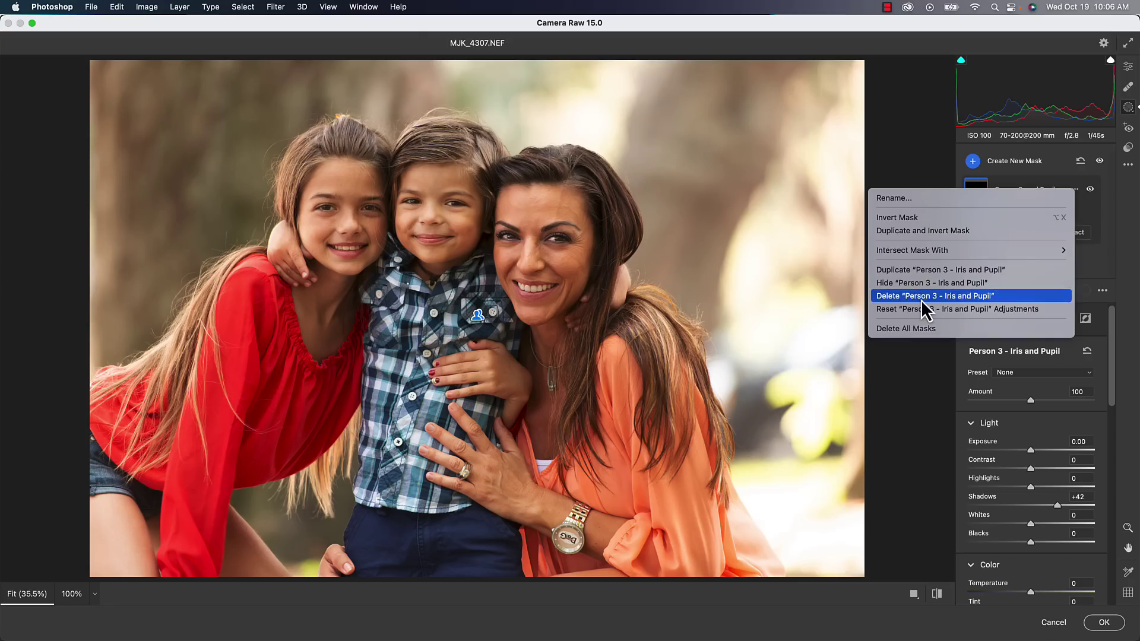
left_click(909, 412)
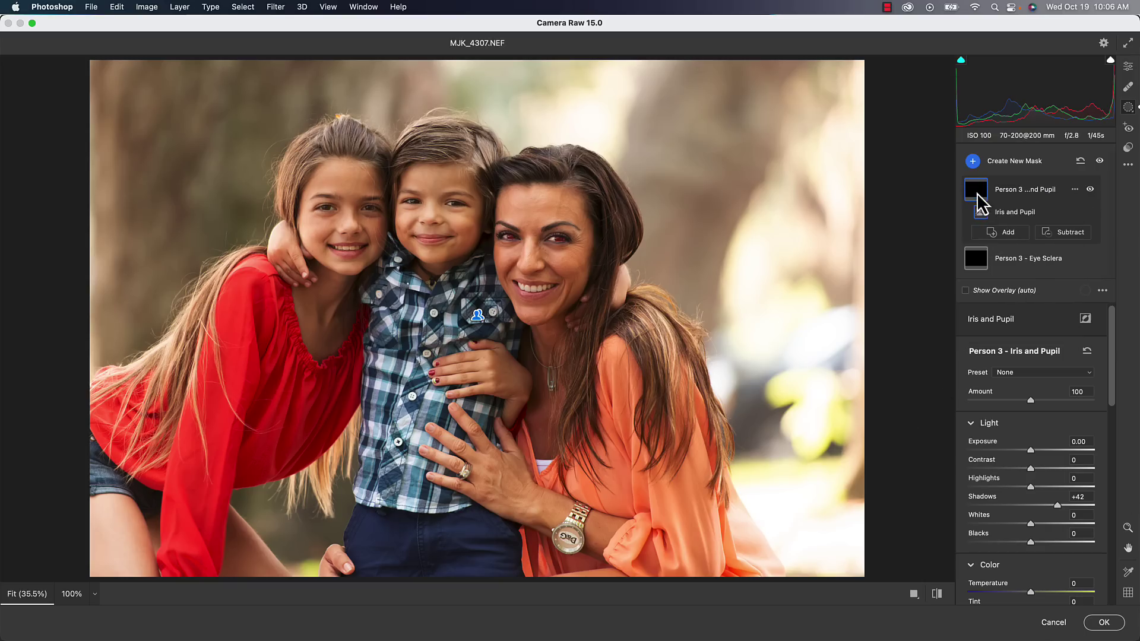
- Undo the eye adjustments and remove both Person 3 masks
left_click(988, 264)
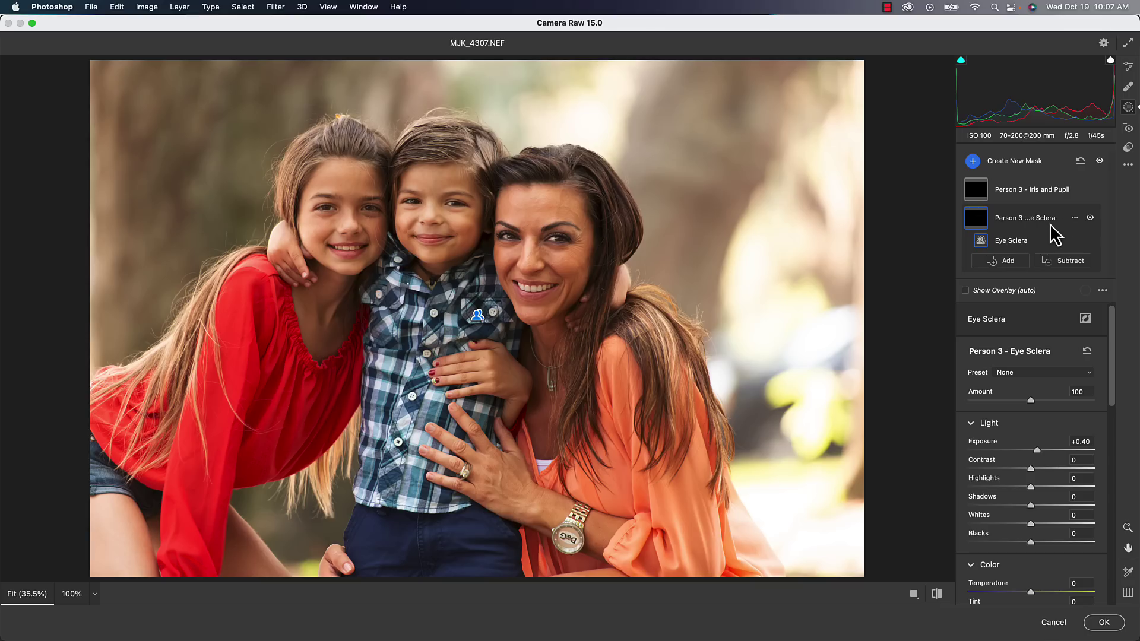
left_click(1037, 185)
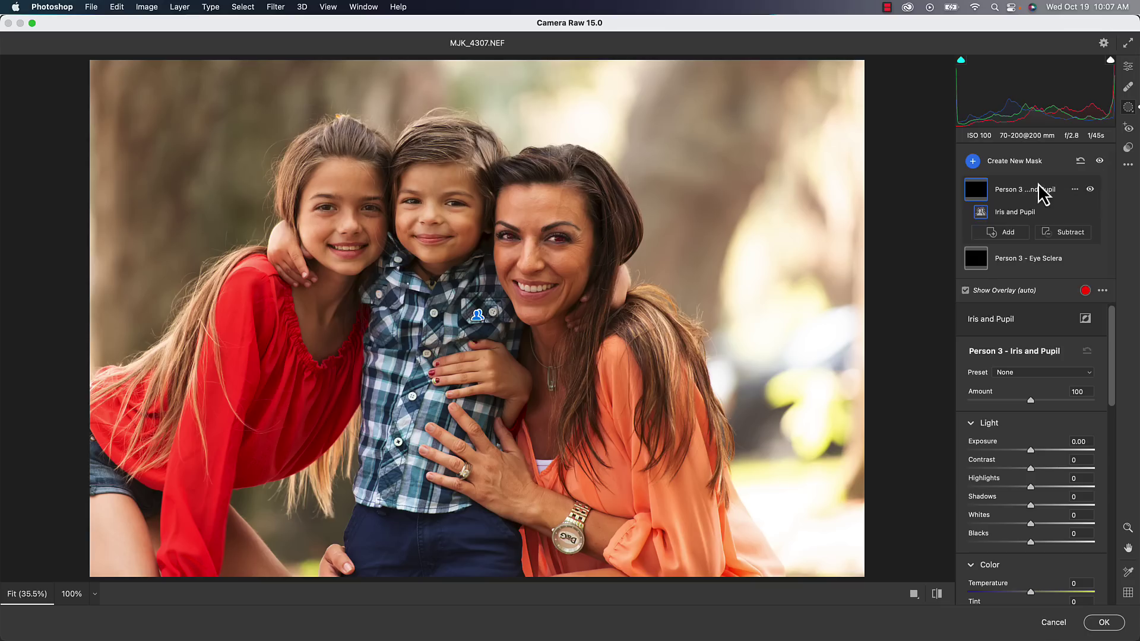
left_click(1037, 183)
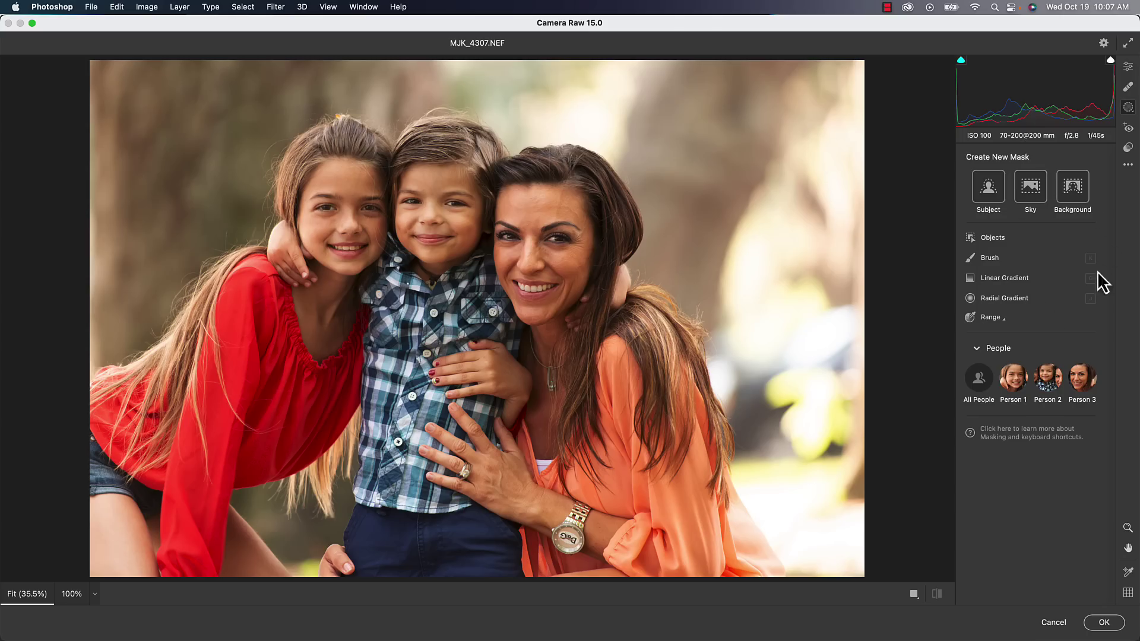
- Create a Background mask for the family photo and try lowering its Exposure
left_click(1072, 188)
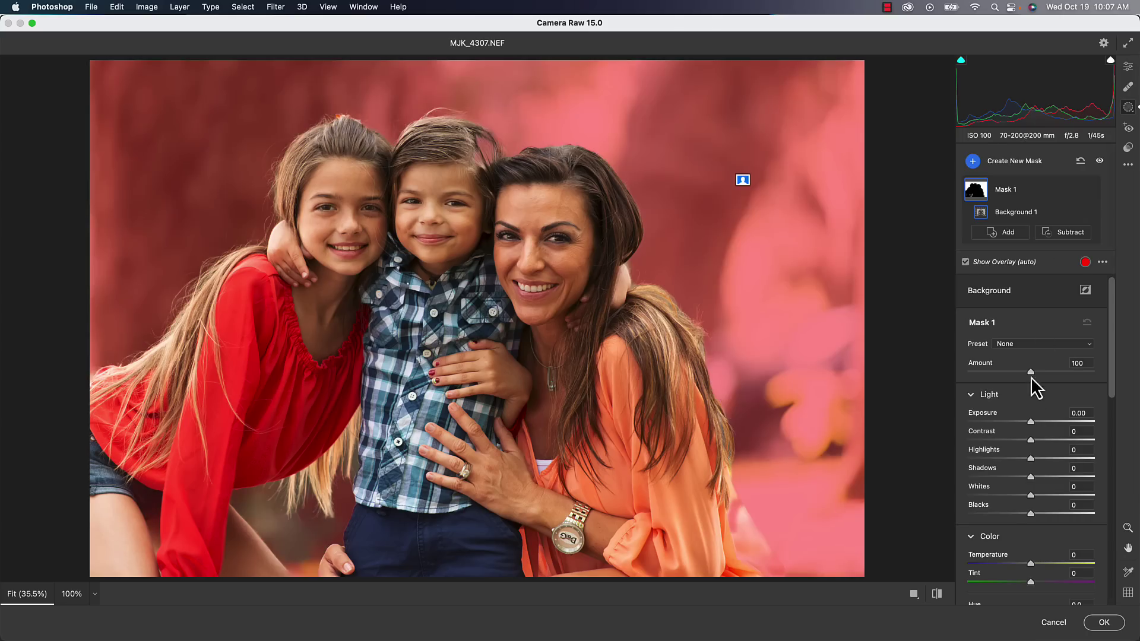
left_click(1029, 421)
mouse_move(1028, 422)
left_mouse_down()
mouse_move(1038, 423)
mouse_move(1023, 421)
left_mouse_up()
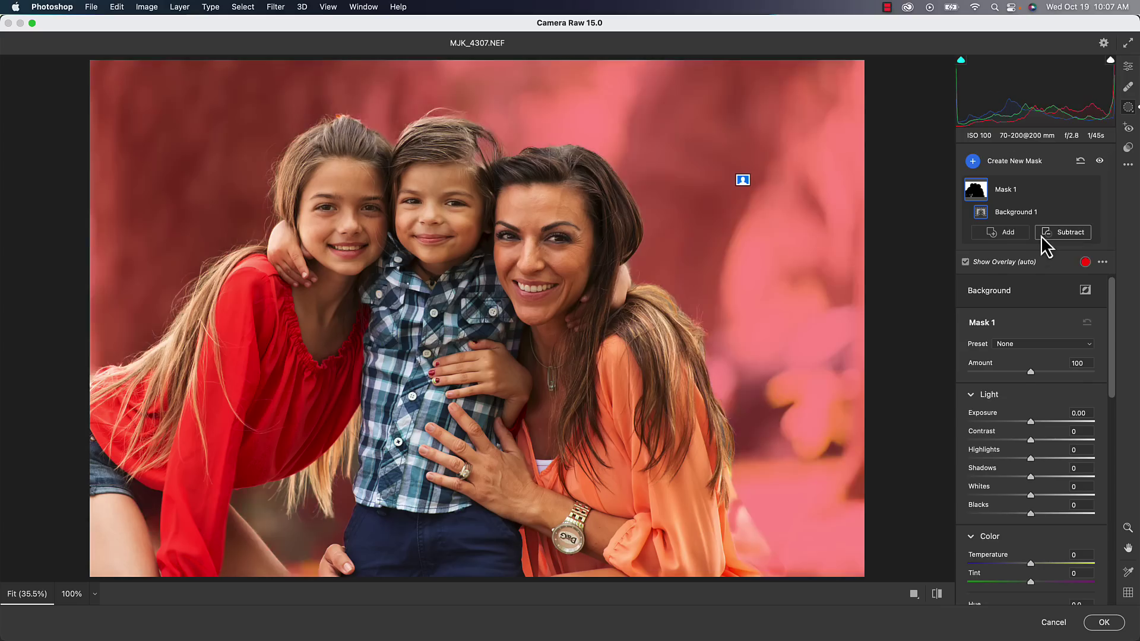
- Remove the Background mask and leave Camera Raw without applying any changes
left_click(1042, 235)
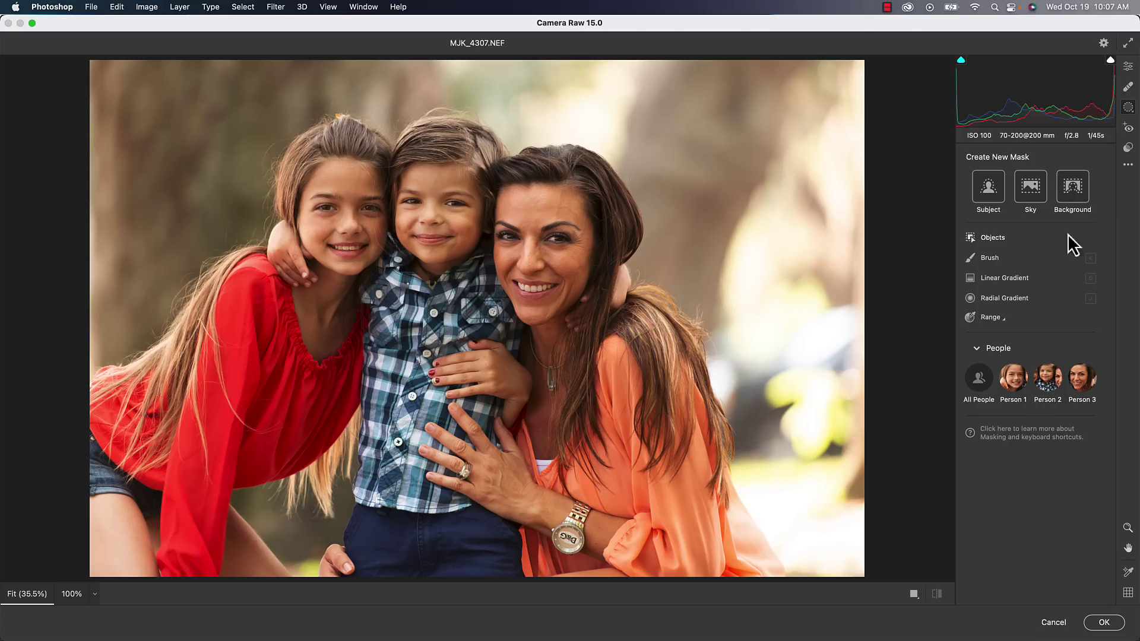
left_click(1052, 622)
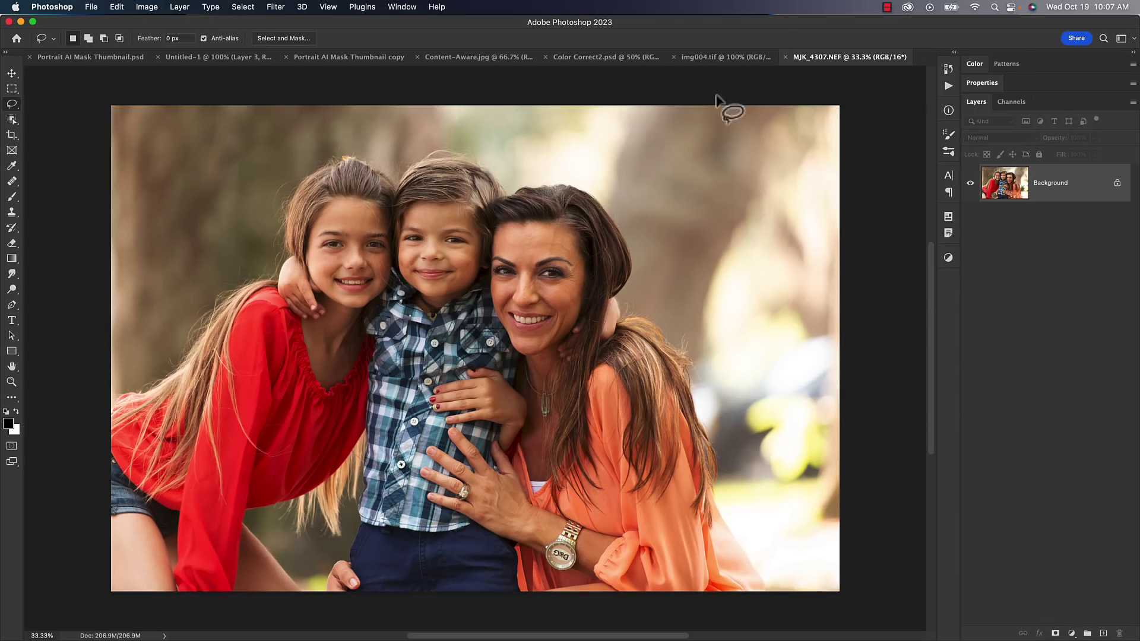
- Open the bird photo Content-Aware.jpg in the Camera Raw filter and show its masking options
left_click(477, 59)
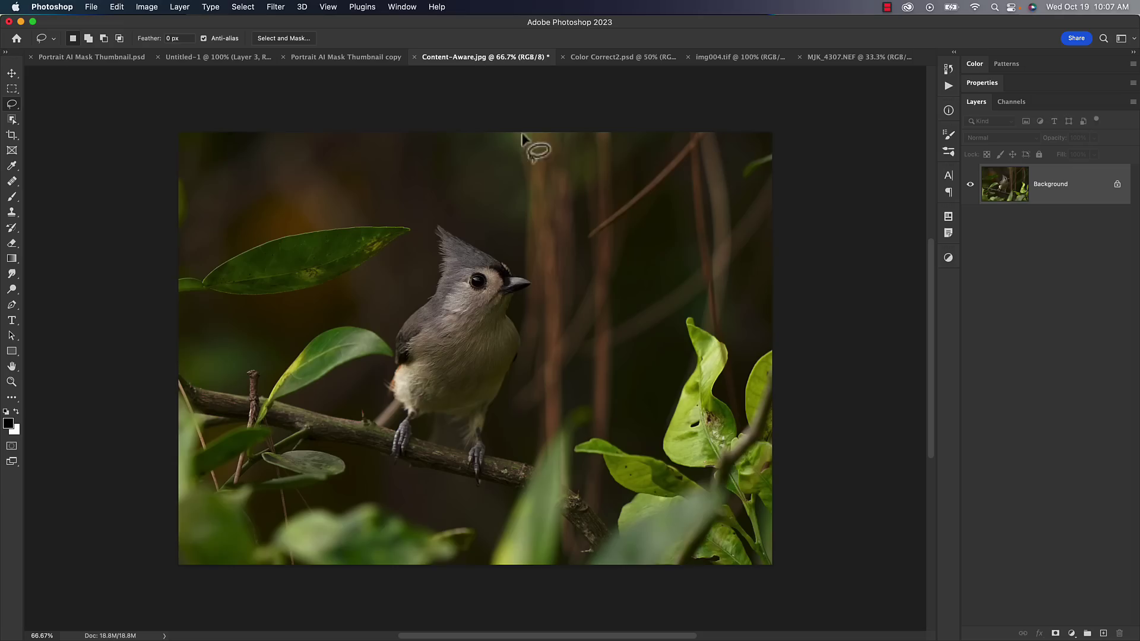
left_click(277, 9)
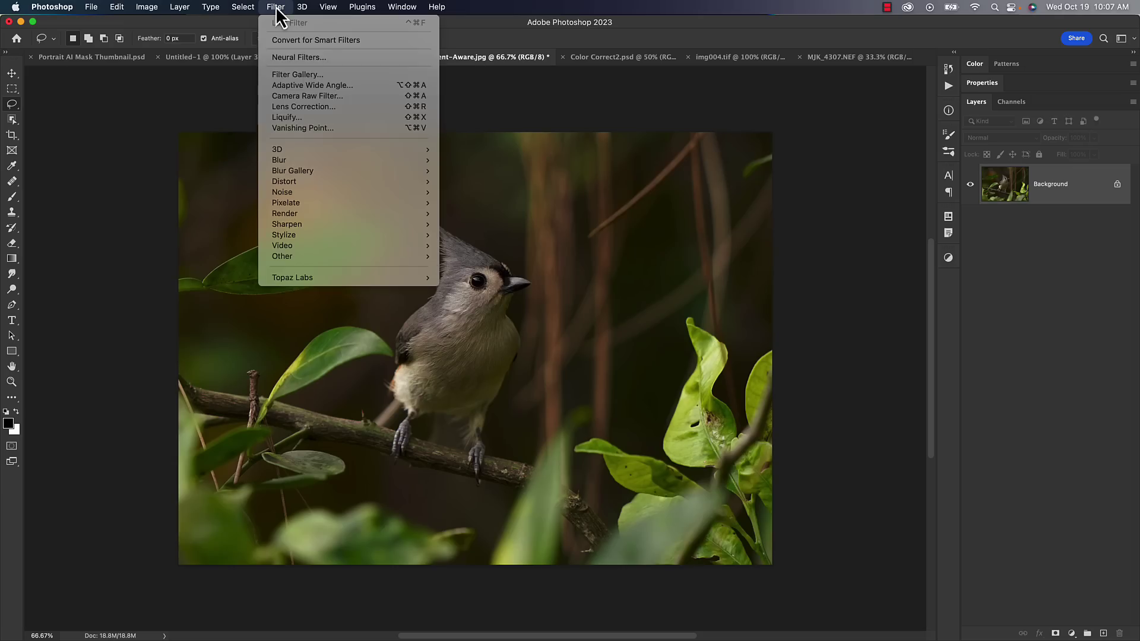
left_click(304, 98)
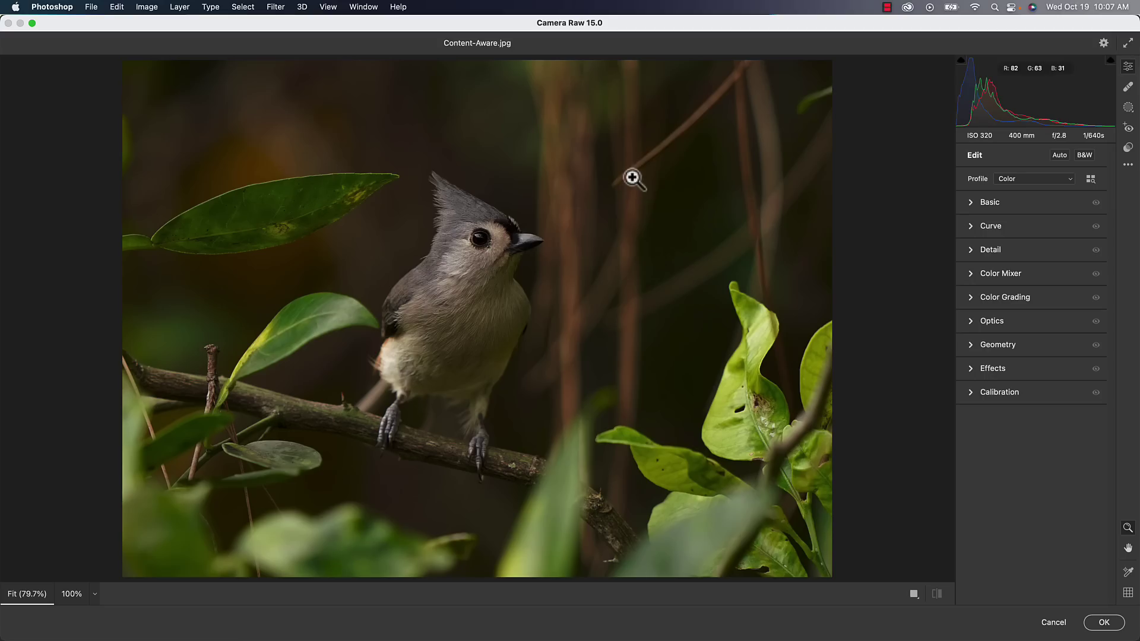
left_click(1128, 107)
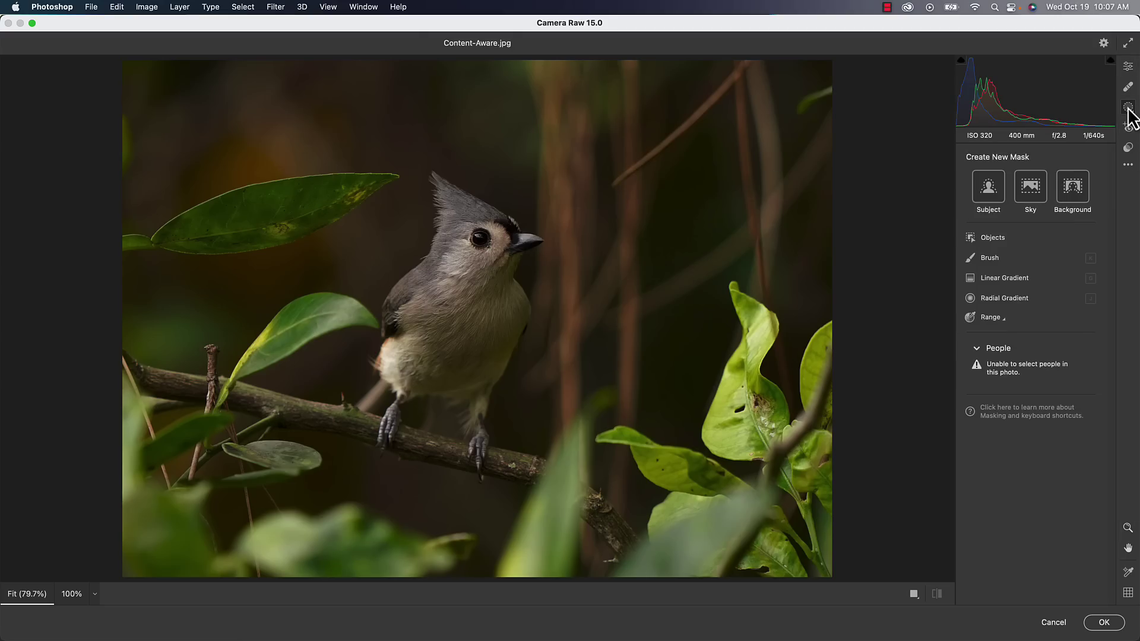
- Try an Objects mask of the large leaf beside the bird's head using rectangle selection, and undo it
left_click(971, 237)
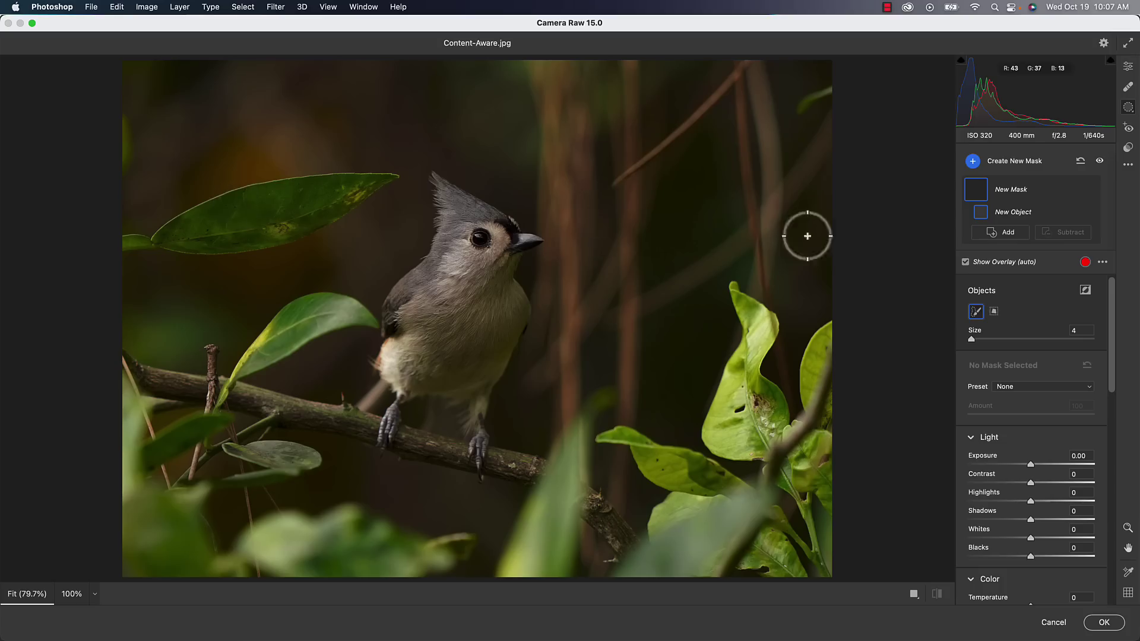
left_click(993, 312)
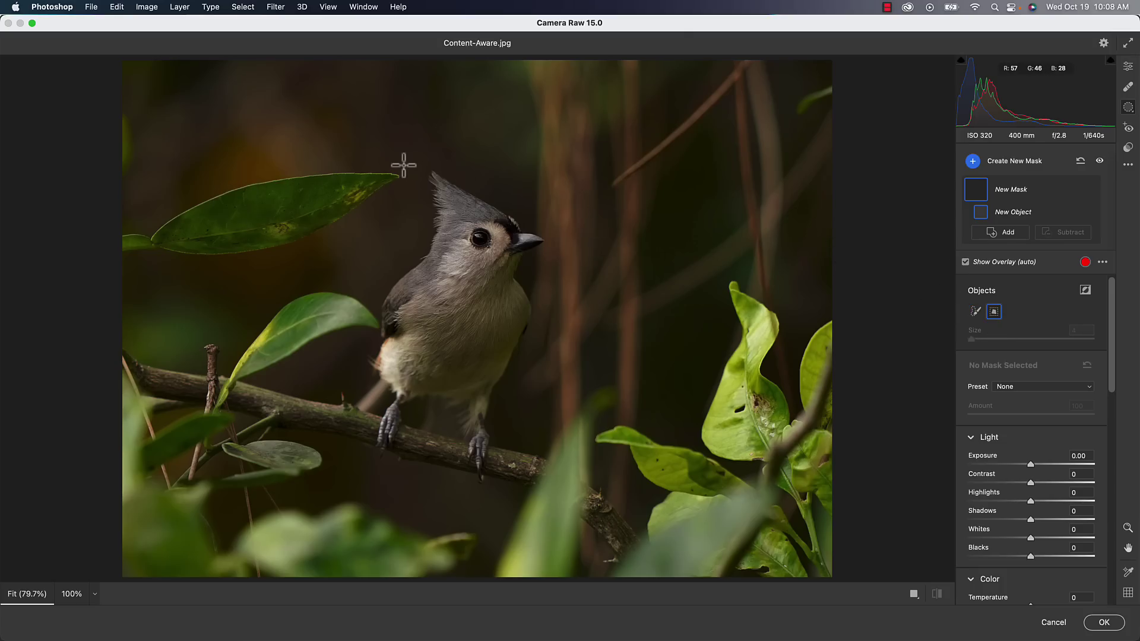
mouse_move(406, 161)
left_mouse_down()
mouse_move(295, 249)
mouse_move(101, 265)
left_mouse_up()
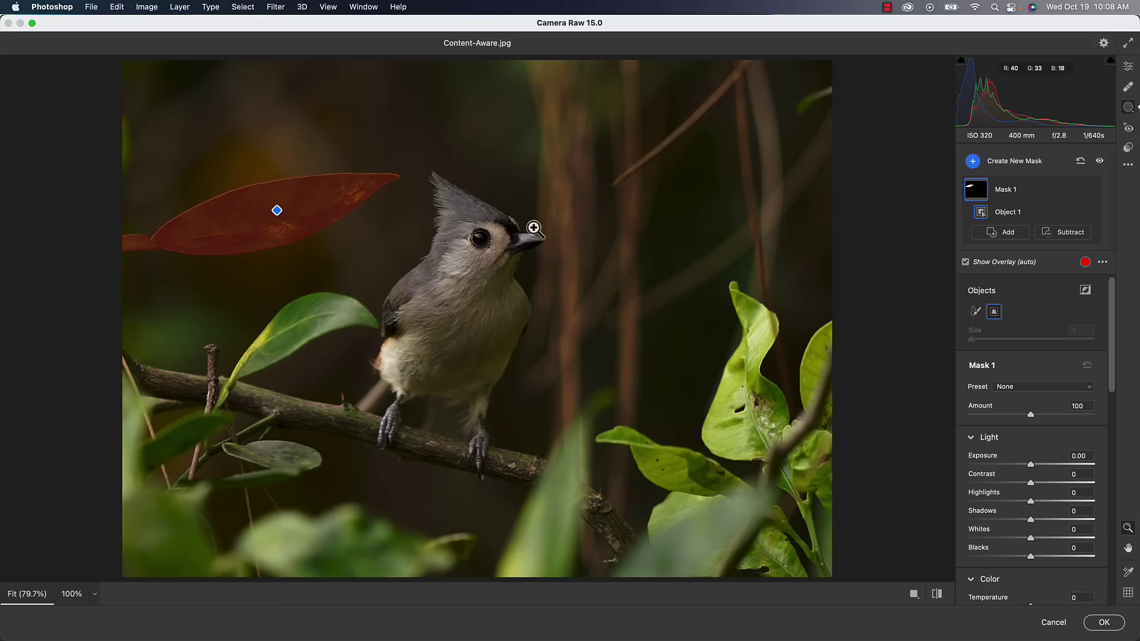
key("super+z")
- Create an Objects mask of the large leaf beside the bird's head by brushing over it at size 4
left_click(987, 237)
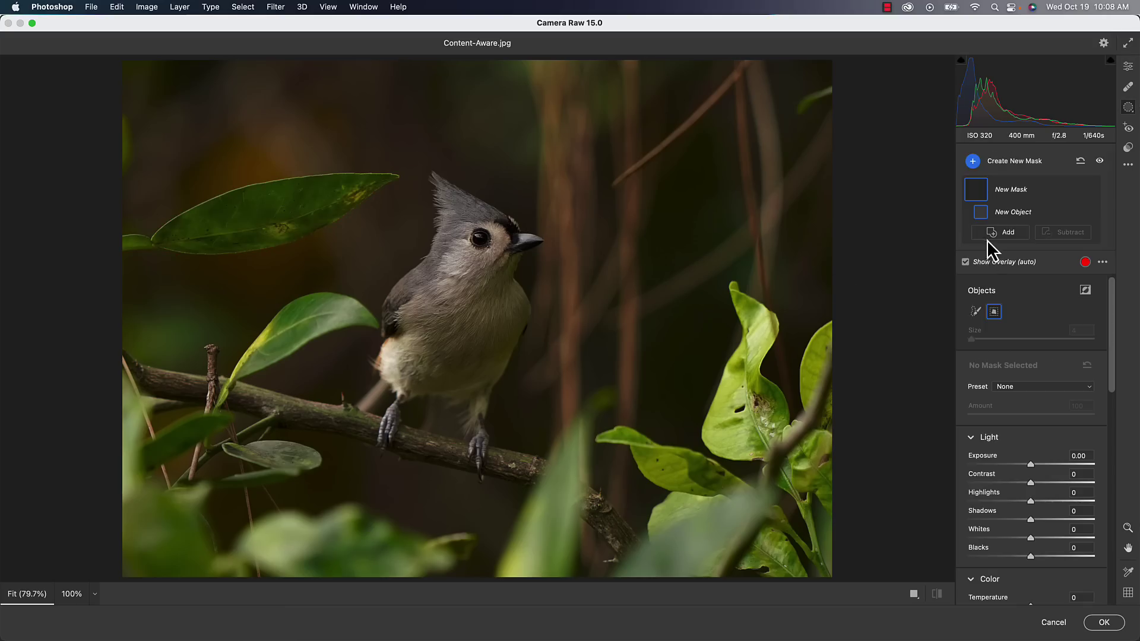
left_click(976, 311)
mouse_move(388, 177)
left_mouse_down()
mouse_move(293, 188)
mouse_move(98, 255)
left_mouse_up()
mouse_move(268, 194)
left_mouse_down()
mouse_move(209, 197)
mouse_move(362, 176)
mouse_move(376, 188)
mouse_move(316, 228)
mouse_move(172, 253)
mouse_move(277, 241)
mouse_move(199, 233)
mouse_move(335, 198)
mouse_move(242, 216)
left_mouse_up()
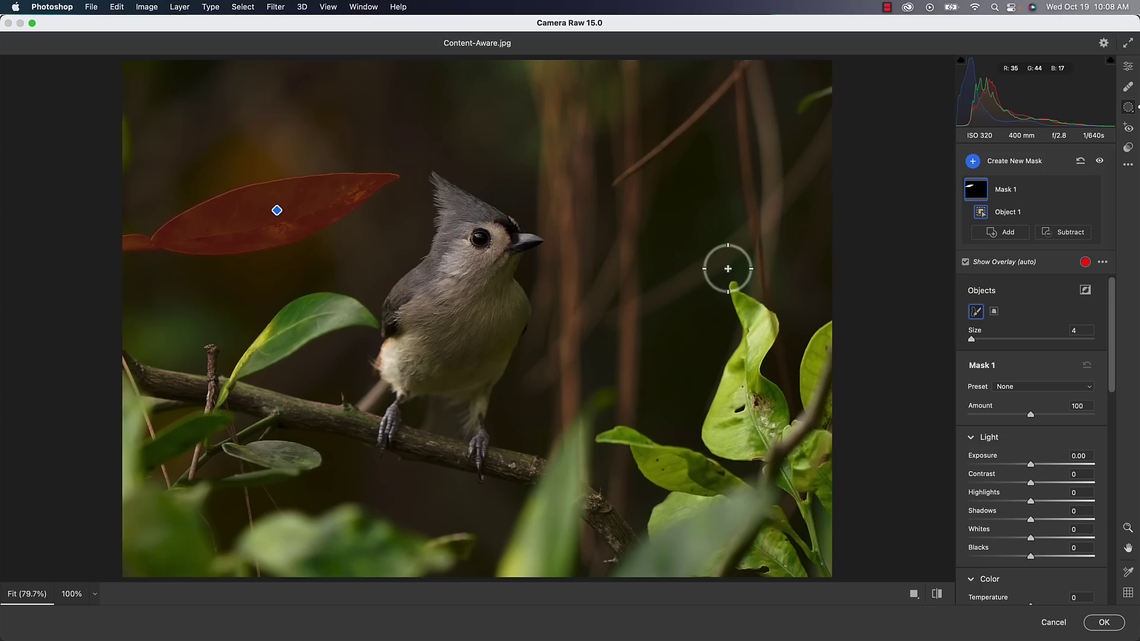
- Try an Exposure of +0.40 on the leaf mask and reset it to 0.00
mouse_move(1035, 462)
left_mouse_down()
mouse_move(1025, 465)
mouse_move(1039, 465)
left_mouse_up()
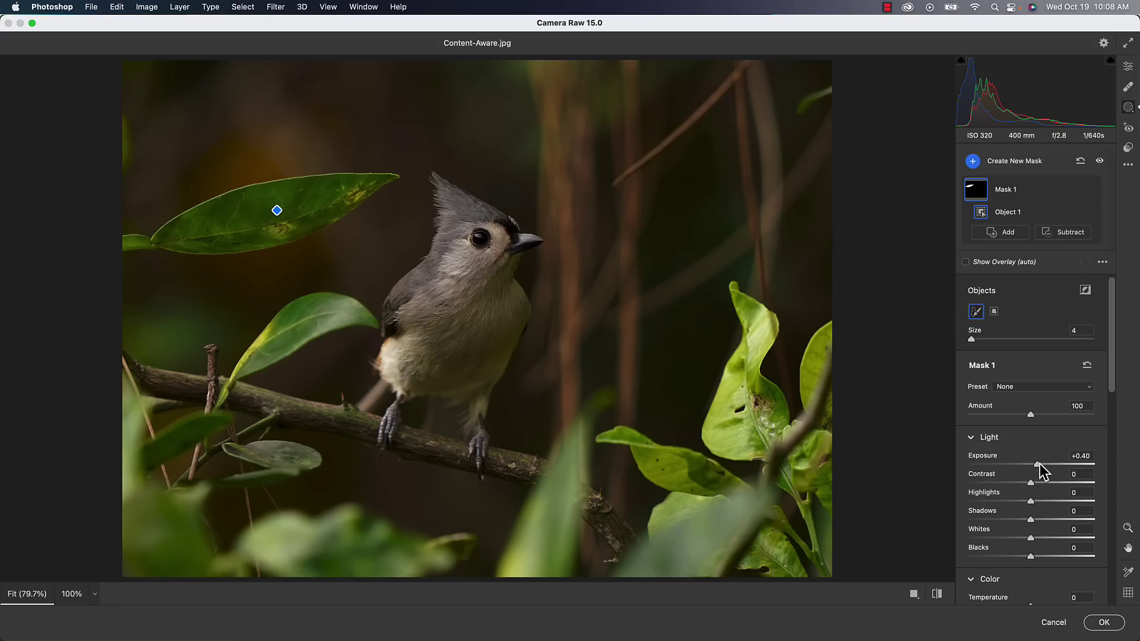
double_click(1039, 465)
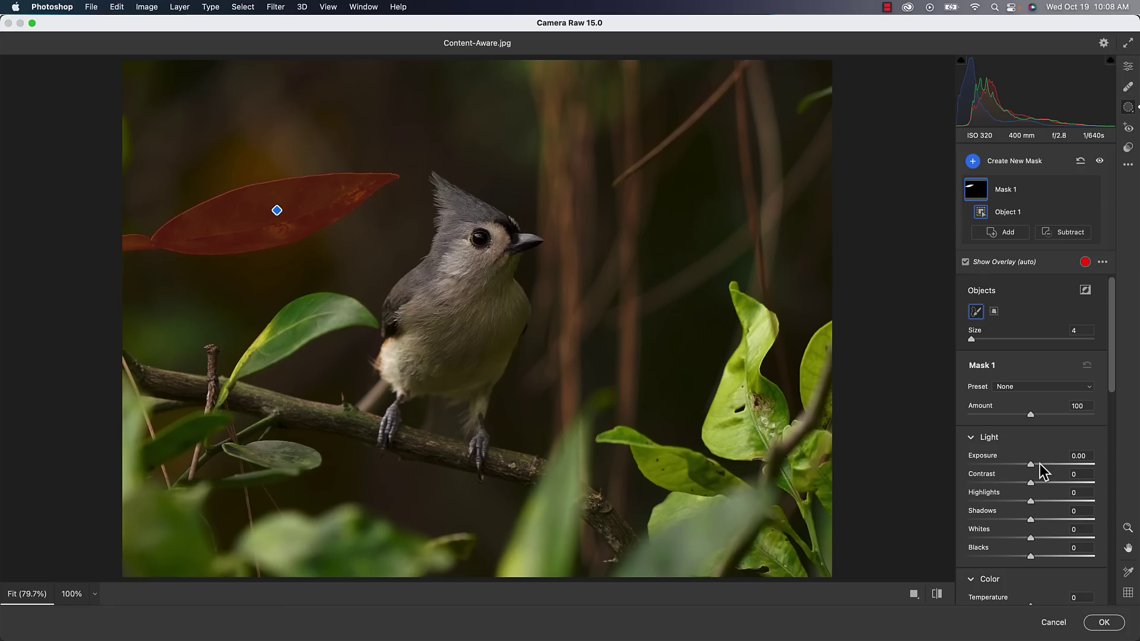
mouse_move(1061, 189)
- Try removing the large leaf beside the bird's head with the Content-Aware Remove and Heal brushes at size 9, and reset the healing
left_click(1128, 88)
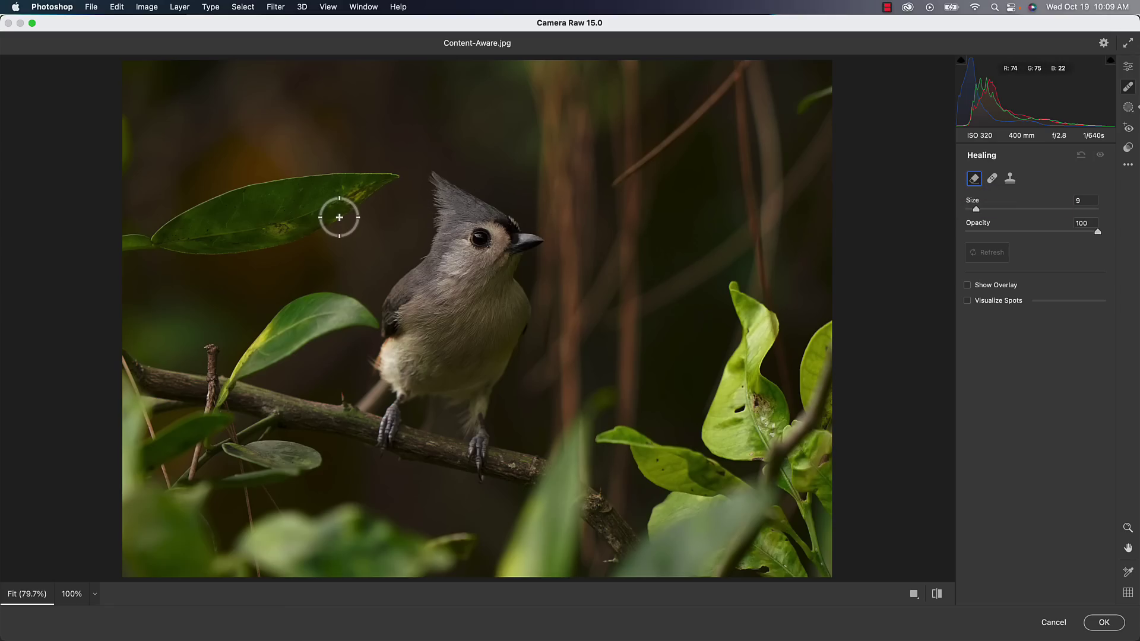
mouse_move(359, 177)
left_mouse_down()
mouse_move(398, 171)
mouse_move(285, 231)
mouse_move(334, 215)
mouse_move(319, 234)
mouse_move(244, 252)
mouse_move(102, 250)
mouse_move(252, 198)
mouse_move(229, 190)
mouse_move(239, 186)
mouse_move(202, 196)
mouse_move(319, 166)
mouse_move(361, 175)
mouse_move(160, 229)
mouse_move(200, 243)
mouse_move(244, 237)
mouse_move(306, 213)
mouse_move(256, 215)
mouse_move(290, 213)
mouse_move(324, 185)
mouse_move(367, 183)
left_mouse_up()
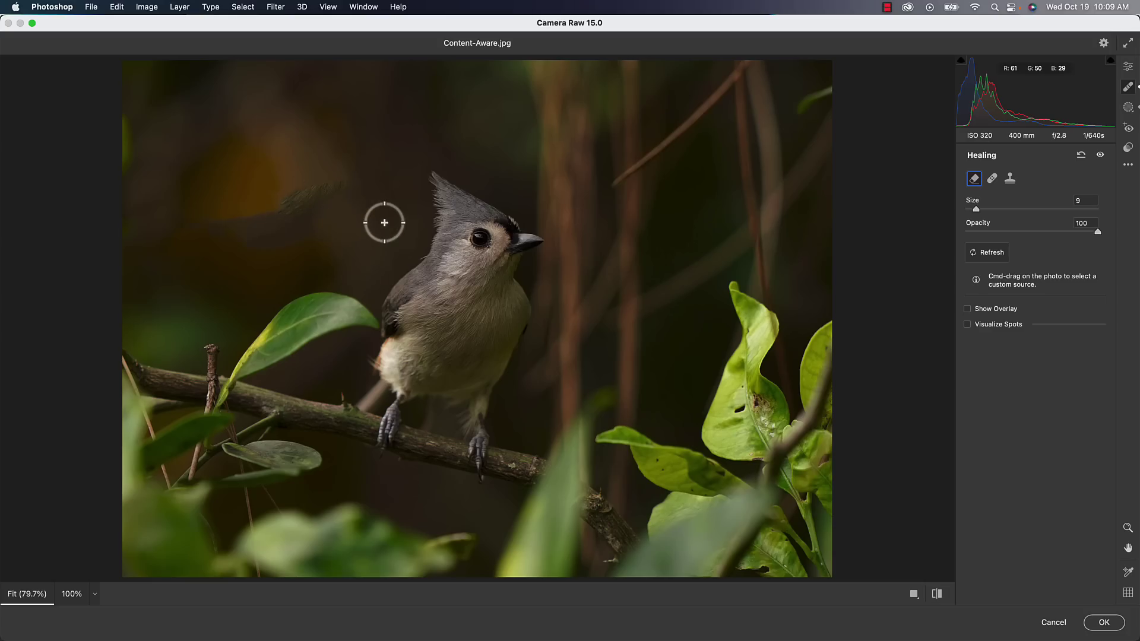
left_click(993, 178)
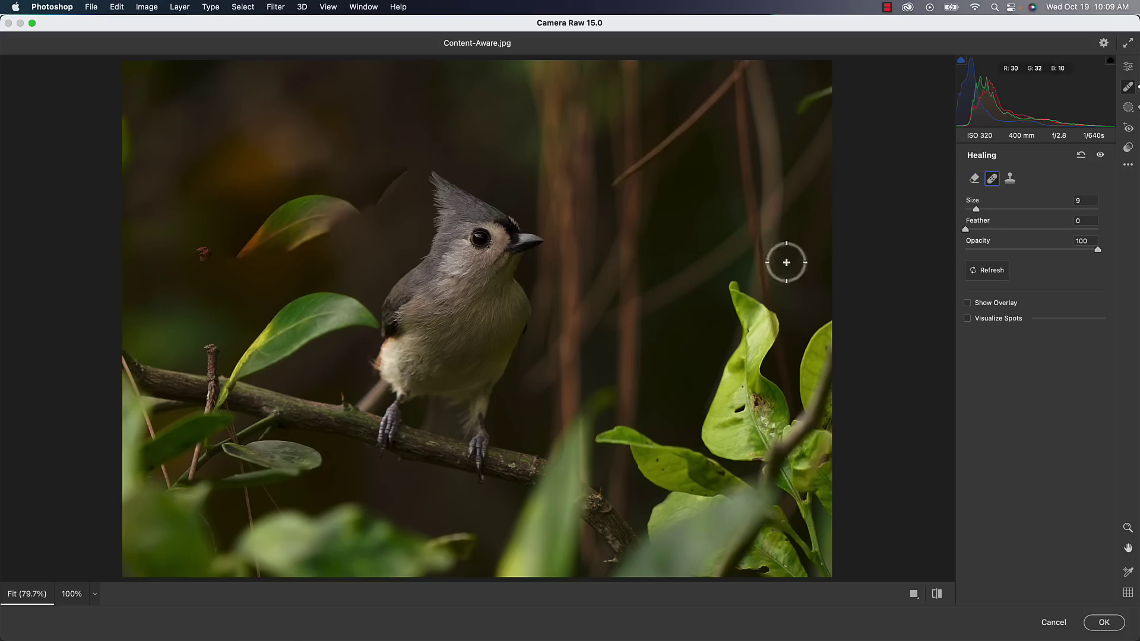
left_click(1081, 155)
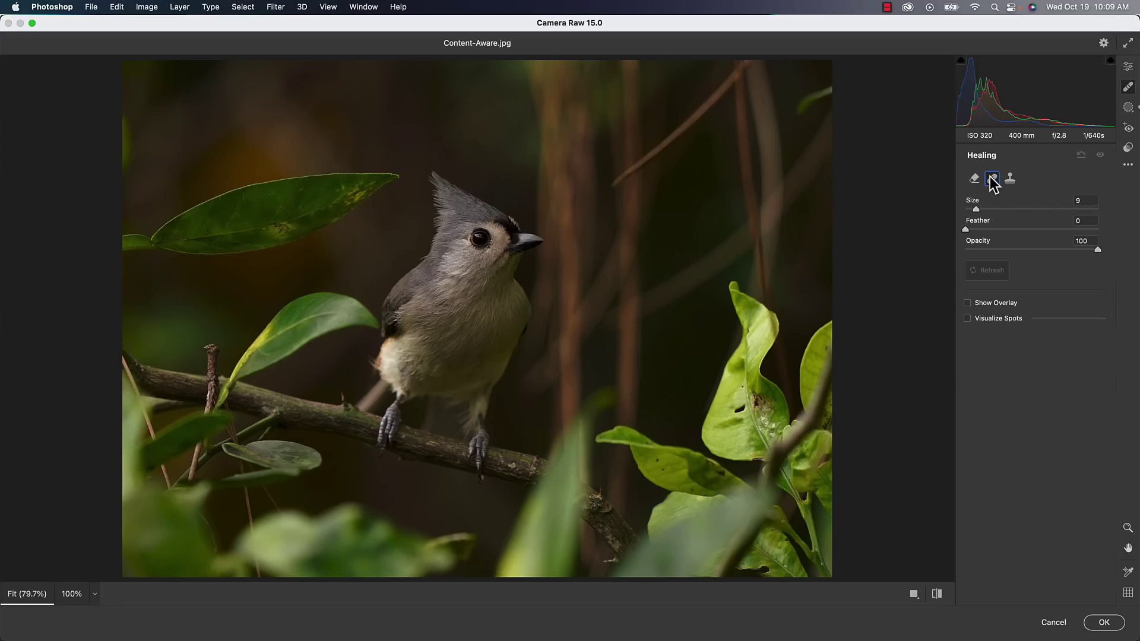
- Try painting out the large leaf beside the bird's head with the Heal brush at size 9, and undo the healing
mouse_move(395, 181)
left_mouse_down()
mouse_move(362, 181)
mouse_move(393, 177)
mouse_move(309, 237)
mouse_move(235, 247)
mouse_move(275, 241)
mouse_move(256, 251)
mouse_move(132, 255)
mouse_move(170, 253)
mouse_move(169, 231)
mouse_move(107, 238)
mouse_move(140, 242)
mouse_move(271, 186)
mouse_move(164, 219)
mouse_move(234, 193)
mouse_move(345, 172)
mouse_move(266, 190)
mouse_move(384, 178)
mouse_move(299, 191)
mouse_move(333, 206)
mouse_move(309, 224)
mouse_move(170, 242)
mouse_move(320, 201)
mouse_move(202, 224)
mouse_move(297, 201)
left_mouse_up()
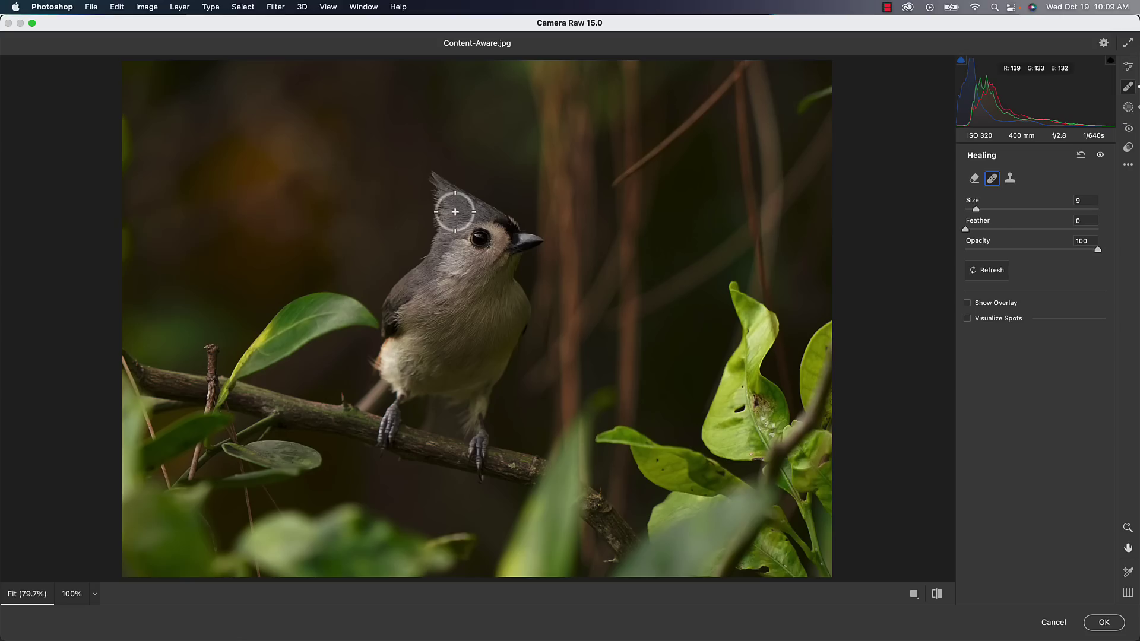
key("super+z")
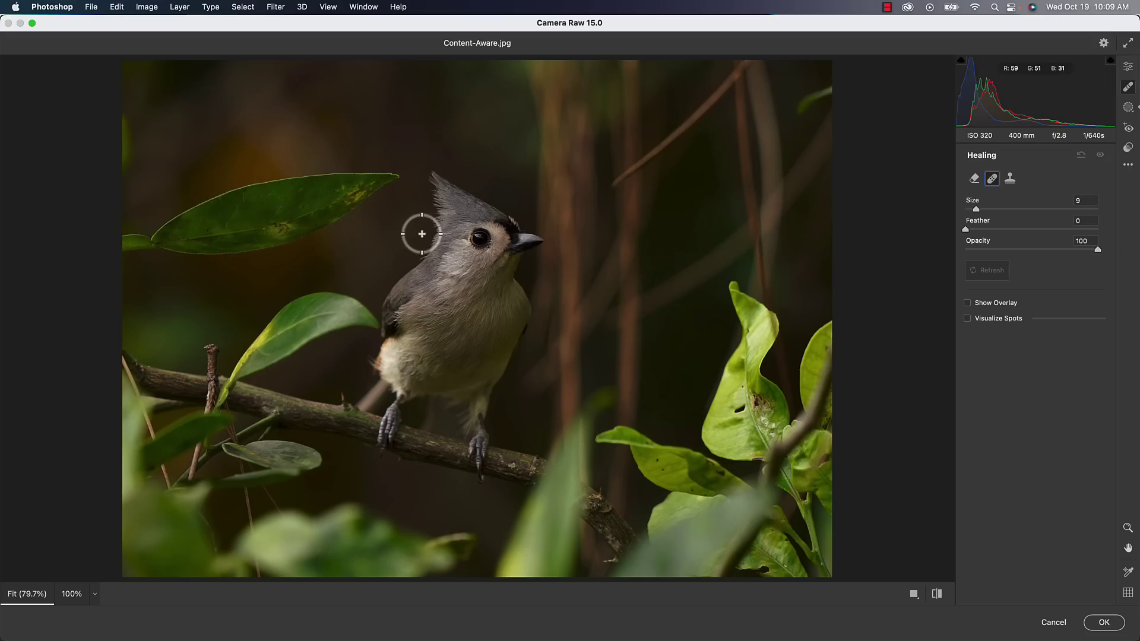
- Try Content-Aware Remove on the large leaf with a custom source area from the dark background above it, and reset all healing
left_click(973, 179)
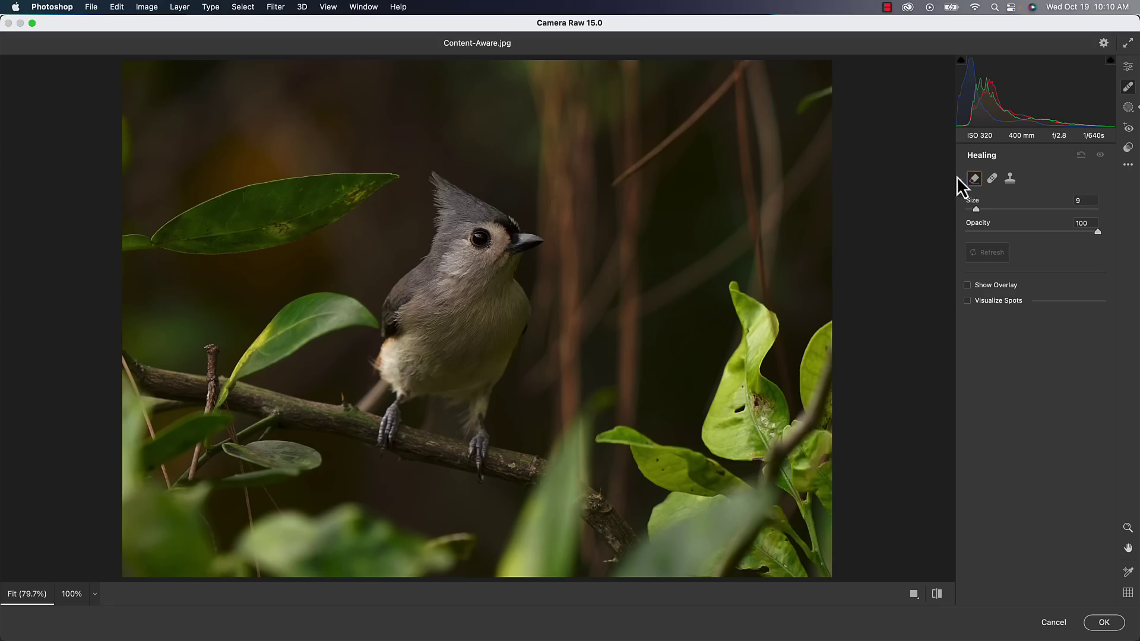
mouse_move(355, 177)
left_mouse_down()
mouse_move(184, 224)
mouse_move(163, 244)
mouse_move(296, 226)
mouse_move(224, 255)
mouse_move(341, 196)
mouse_move(181, 209)
left_mouse_up()
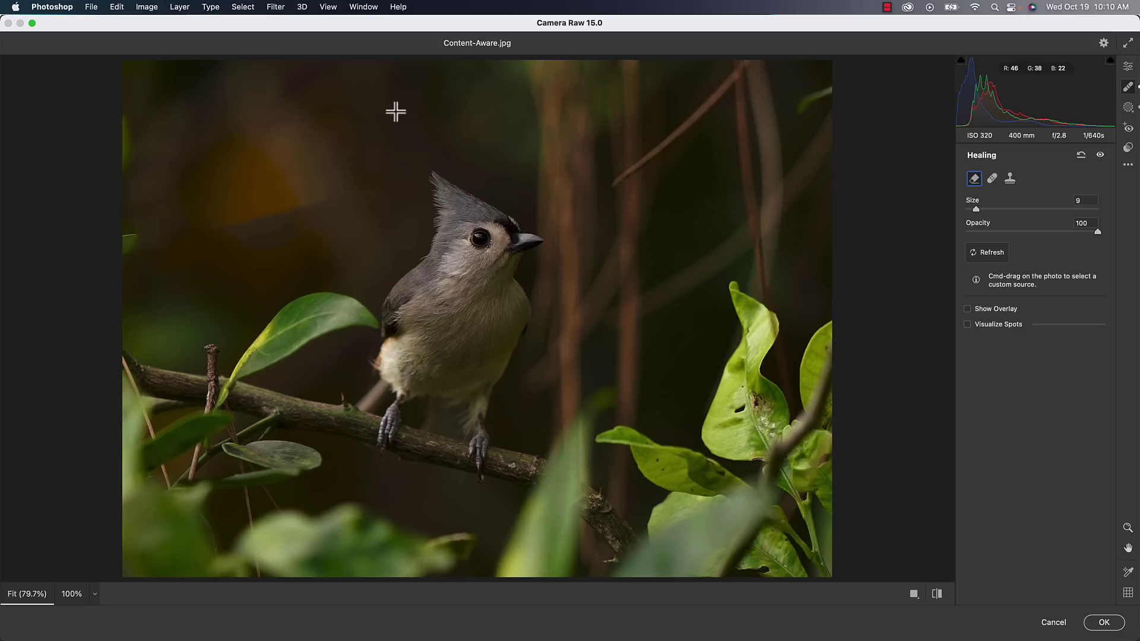
left_click_drag(403, 87, 170, 186)
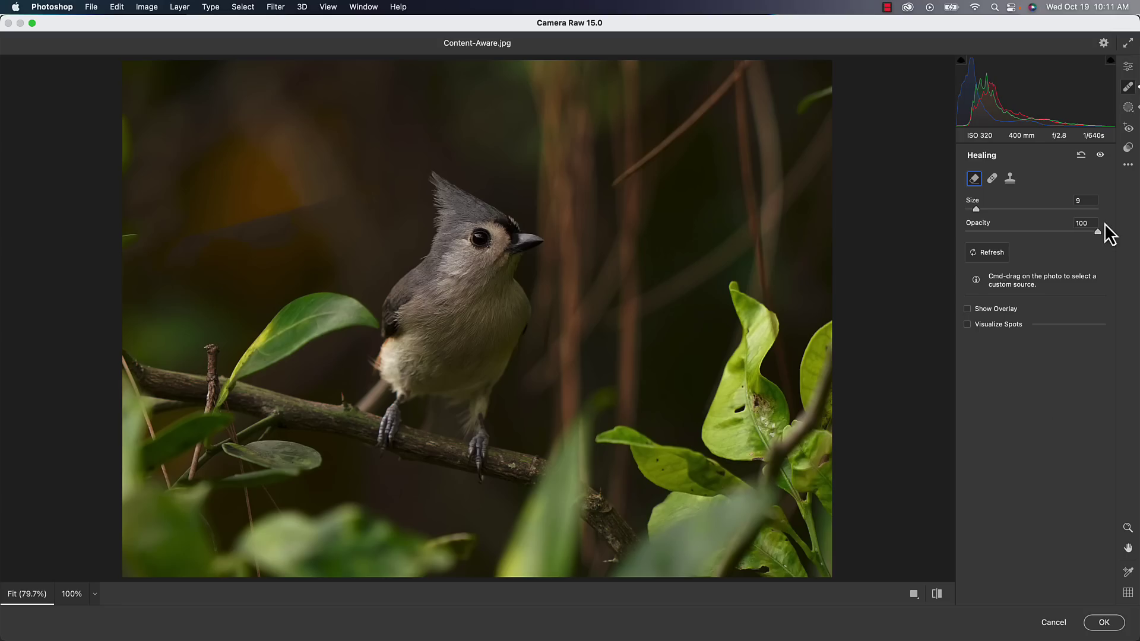
left_click(1081, 156)
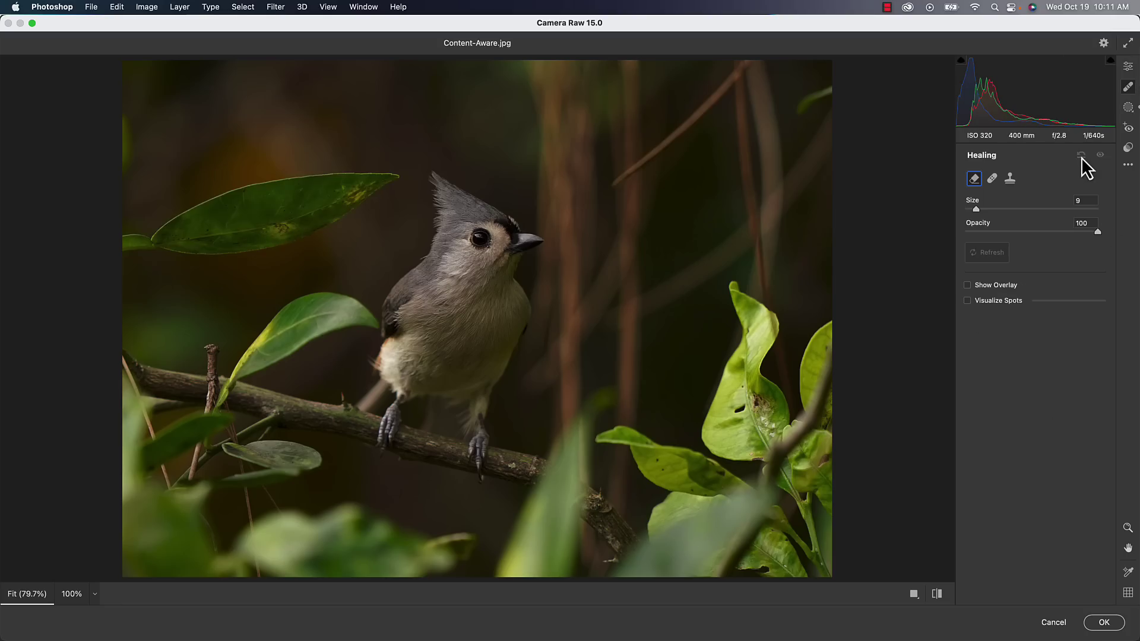
- Select the existing leaf mask and examine its local adjustments, from Light and Color to the Curve and Effects settings
left_click(1128, 107)
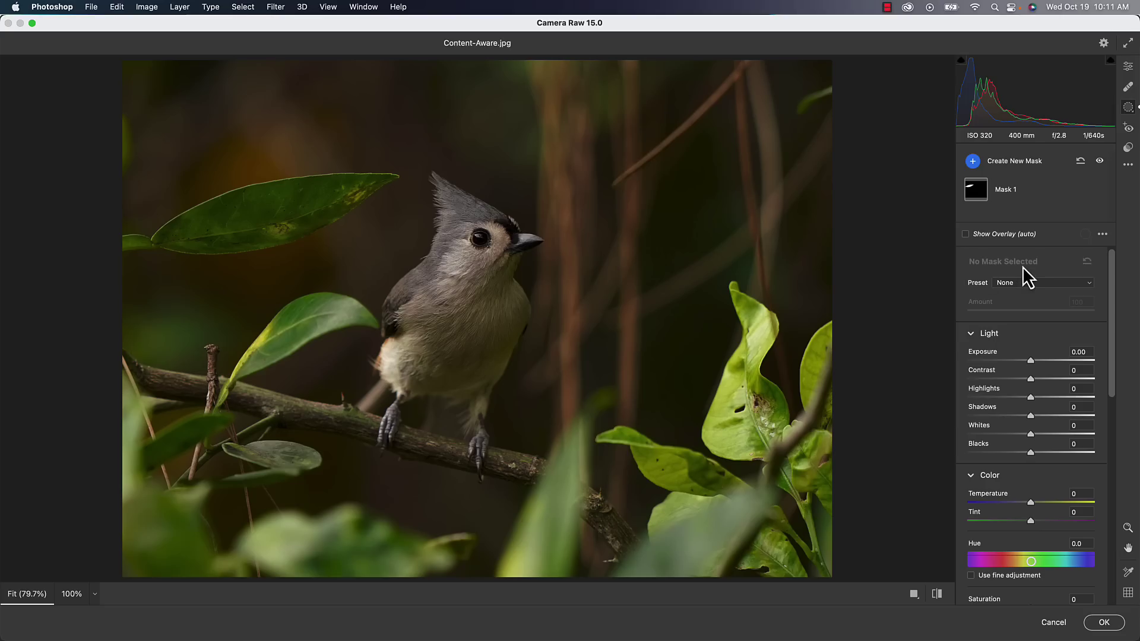
left_click(976, 190)
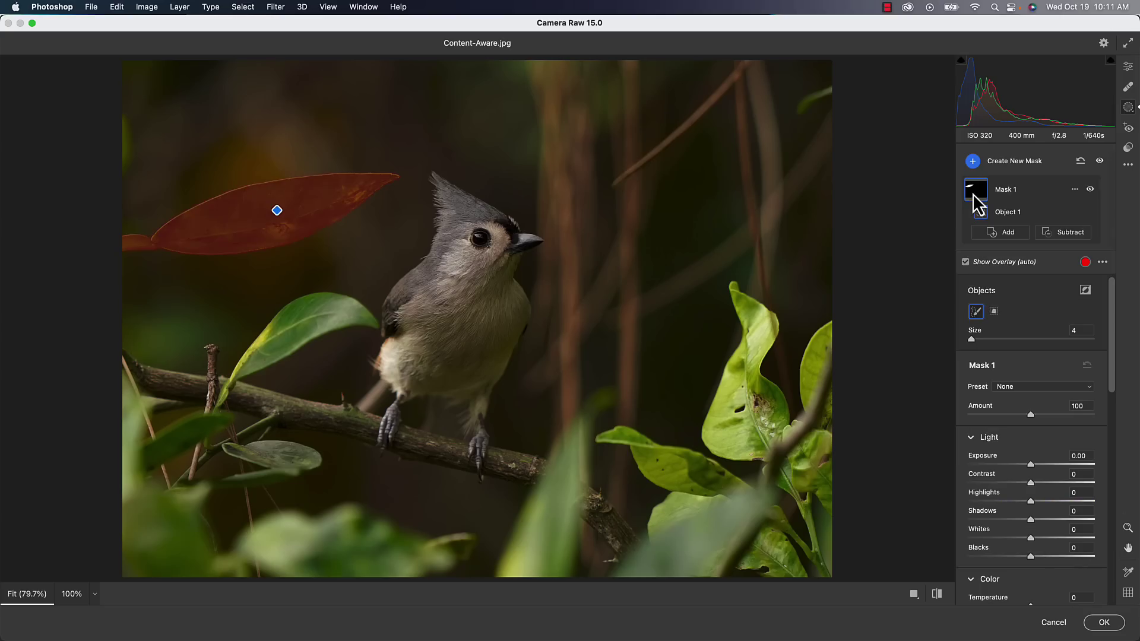
scroll(1004, 357, "down", 6)
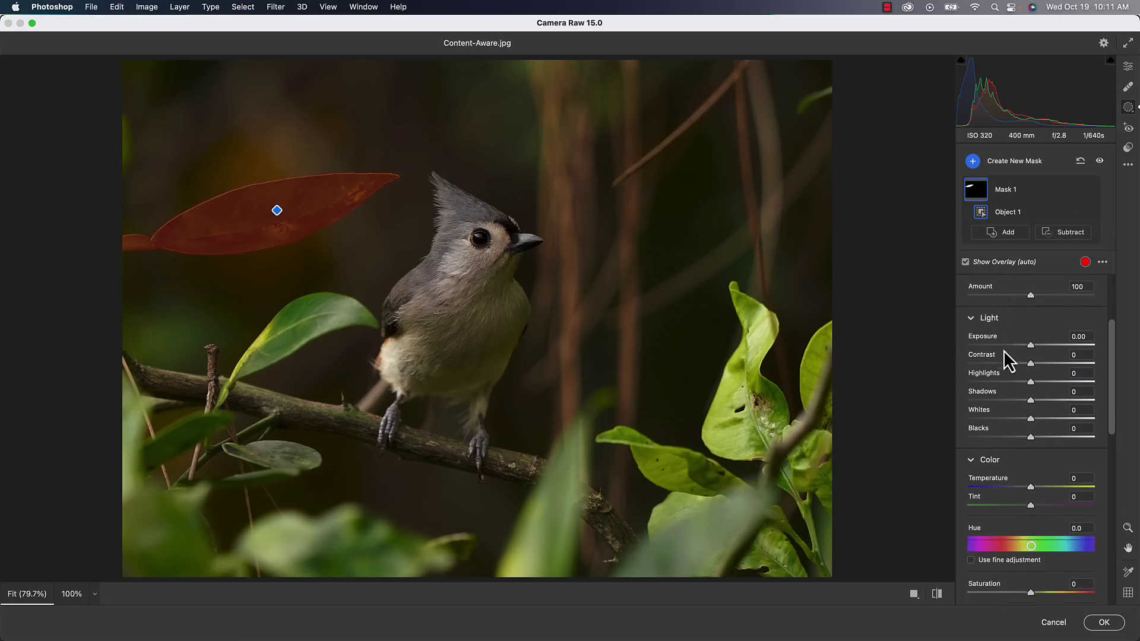
scroll(1006, 406, "down", 5)
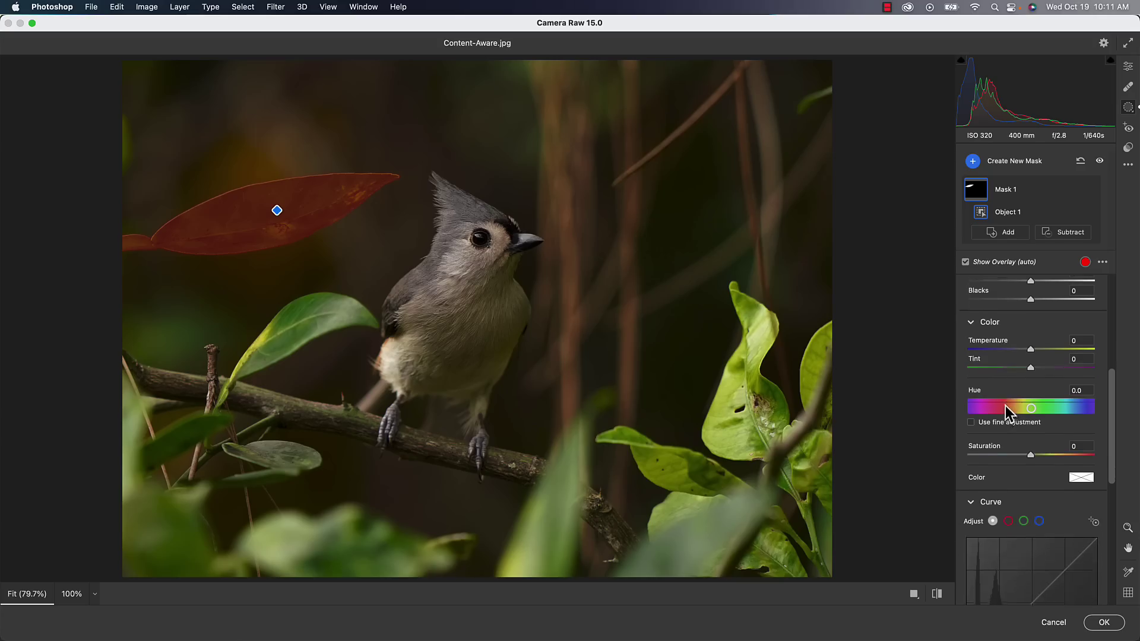
scroll(989, 397, "down", 5)
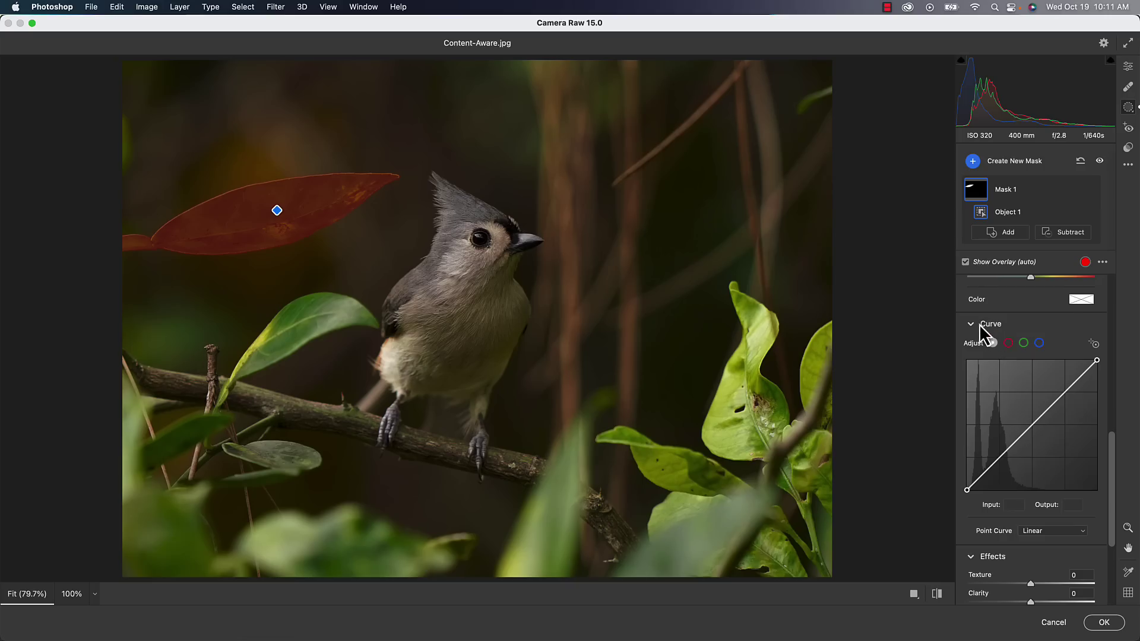
scroll(973, 328, "up", 5)
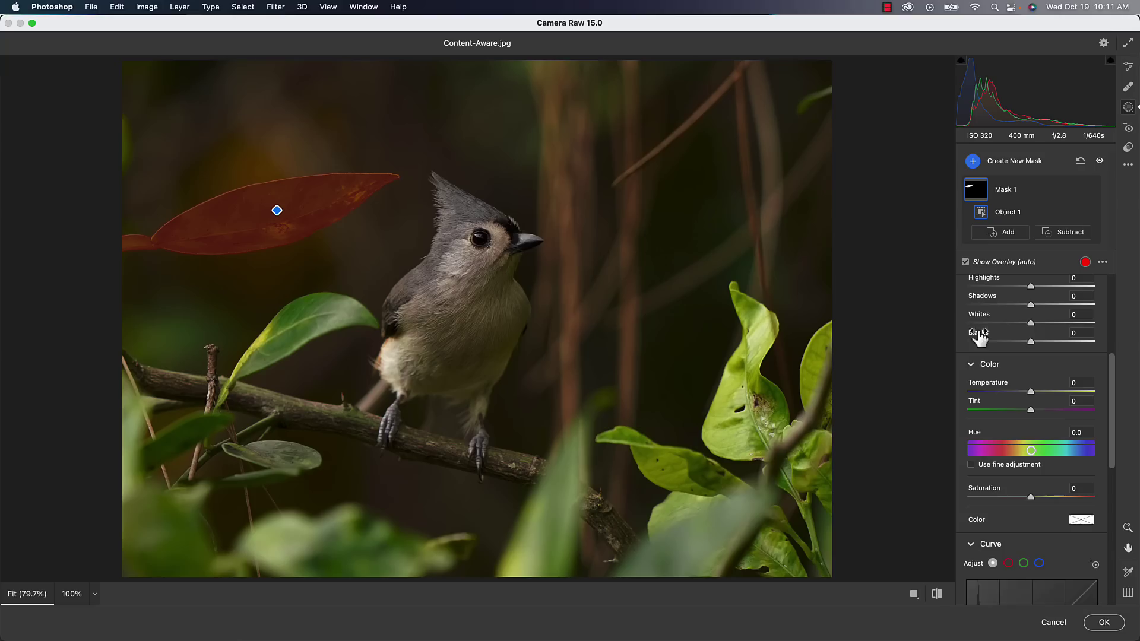
scroll(1033, 421, "down", 5)
scroll(1036, 383, "down", 2)
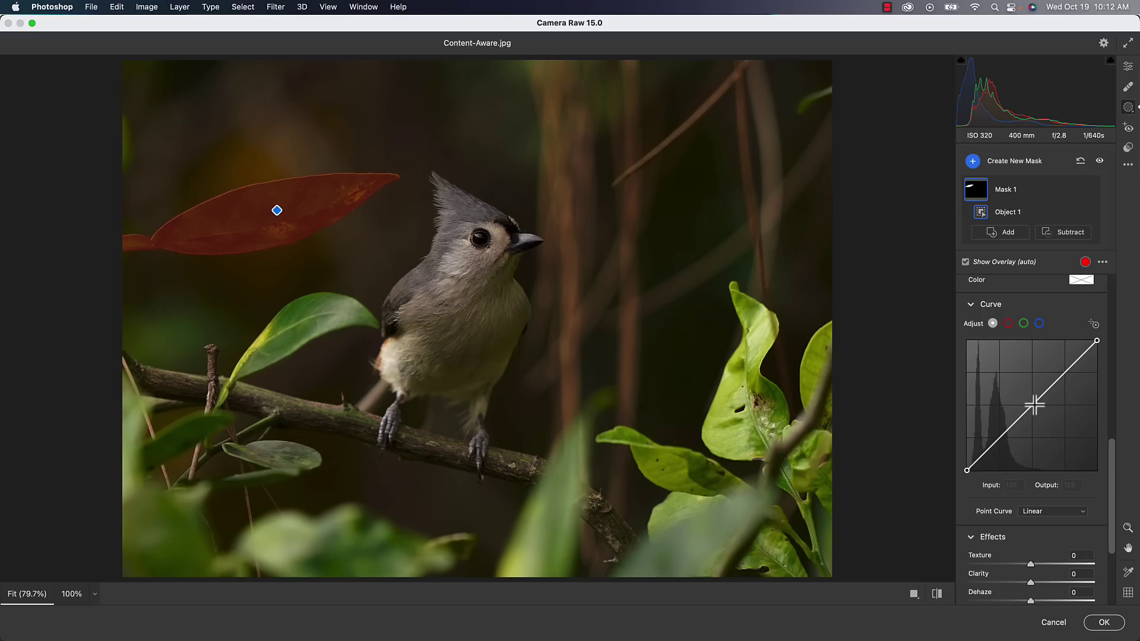
scroll(1034, 405, "up", 1)
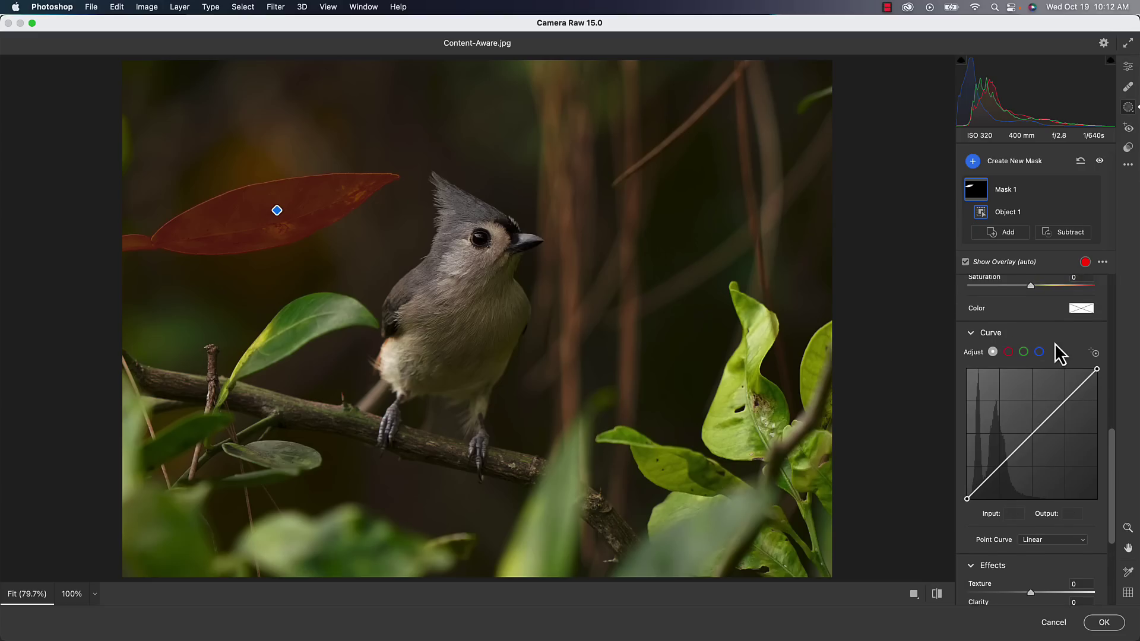